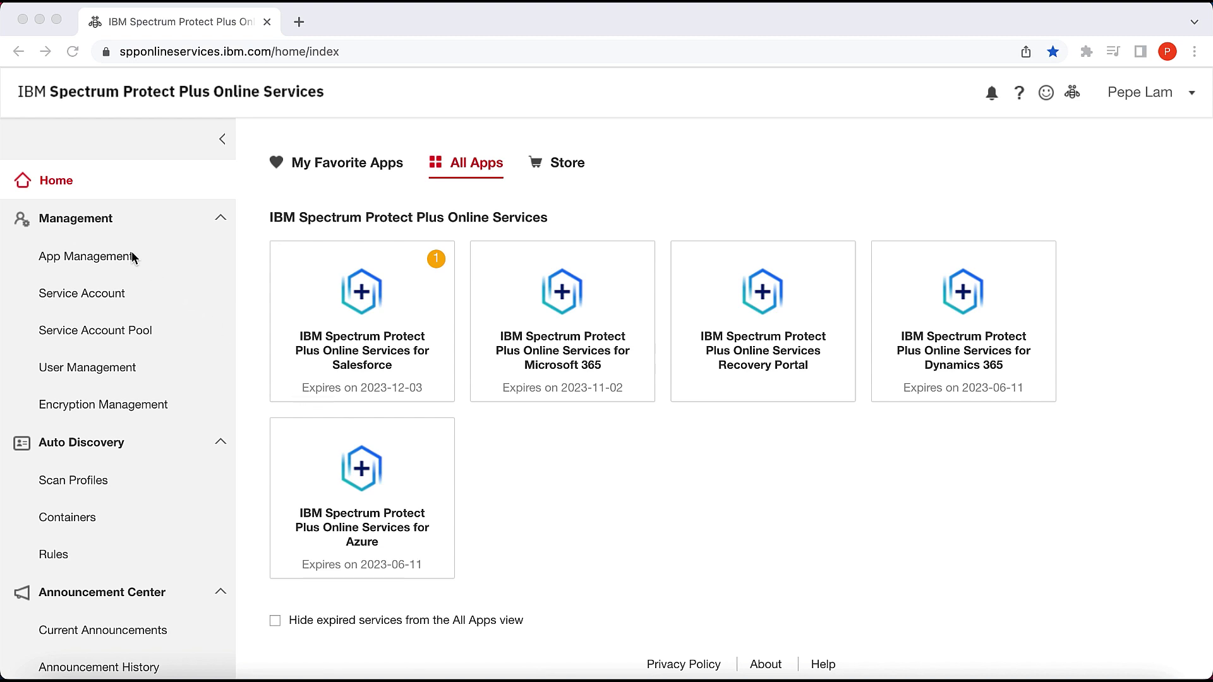
Start a service-type app profile for IBM Spectrum Protect Plus Online Services for Azure in App Management
click(117, 261)
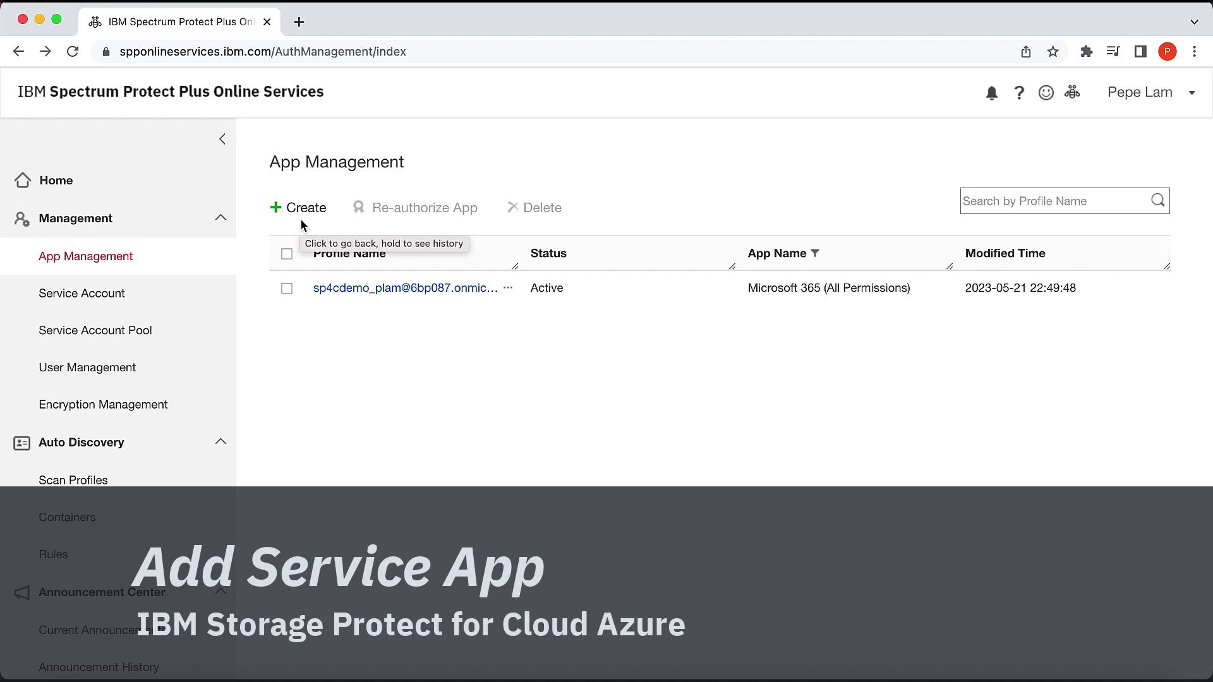
click(304, 206)
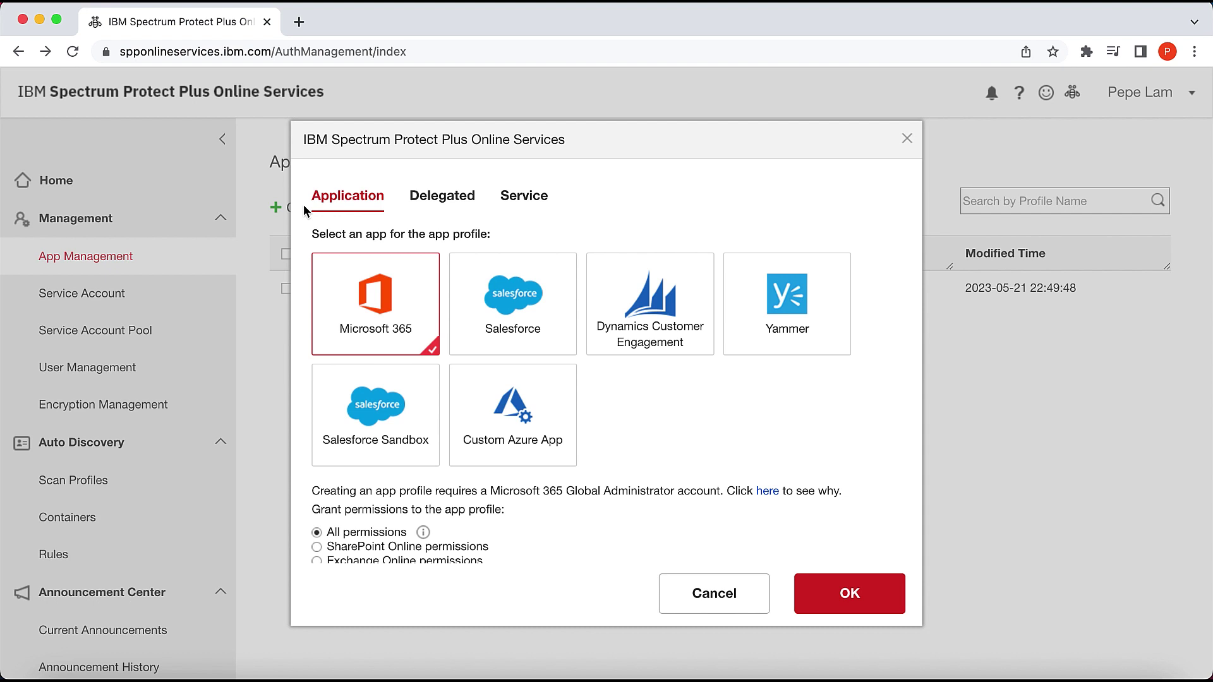
click(532, 203)
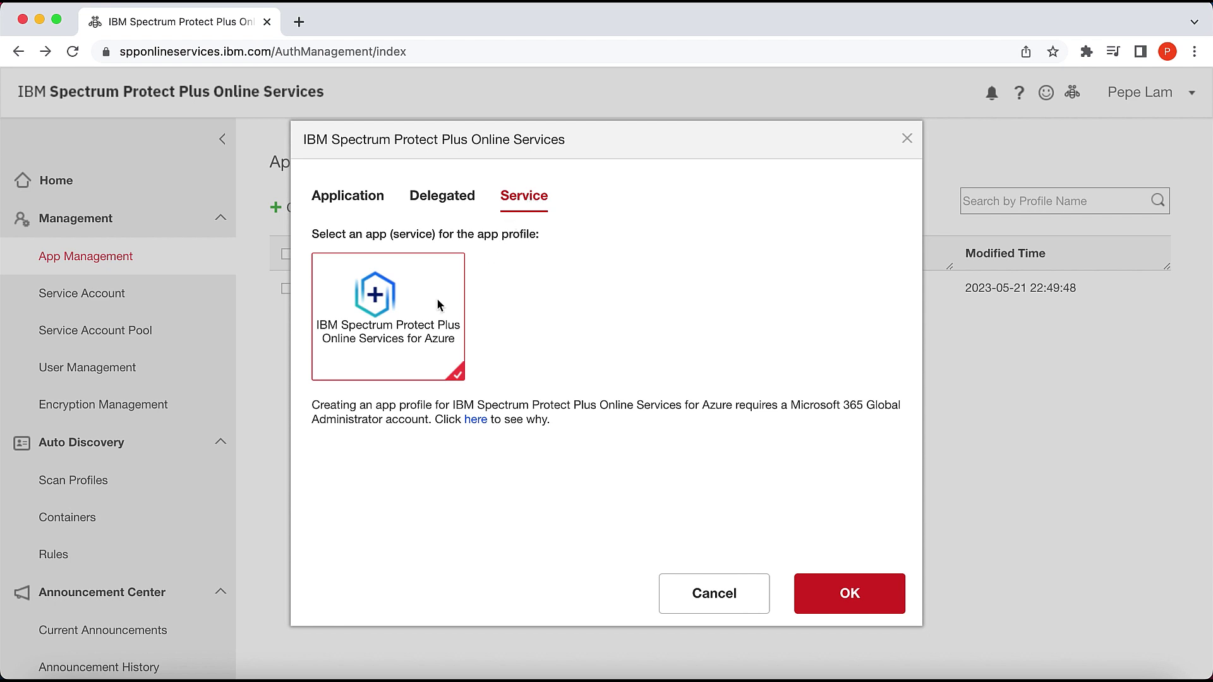
click(836, 587)
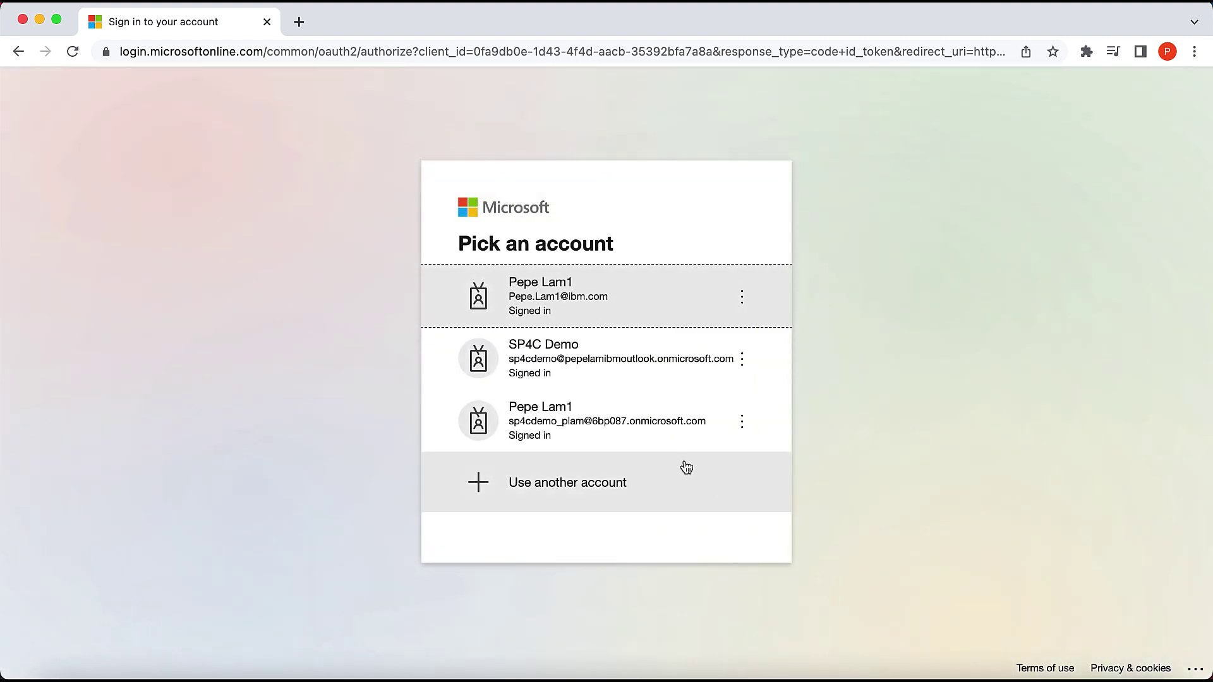
Authorize the Azure service app with the administrator's 6bp087 tenant account, reviewing and accepting all requested permissions
click(629, 425)
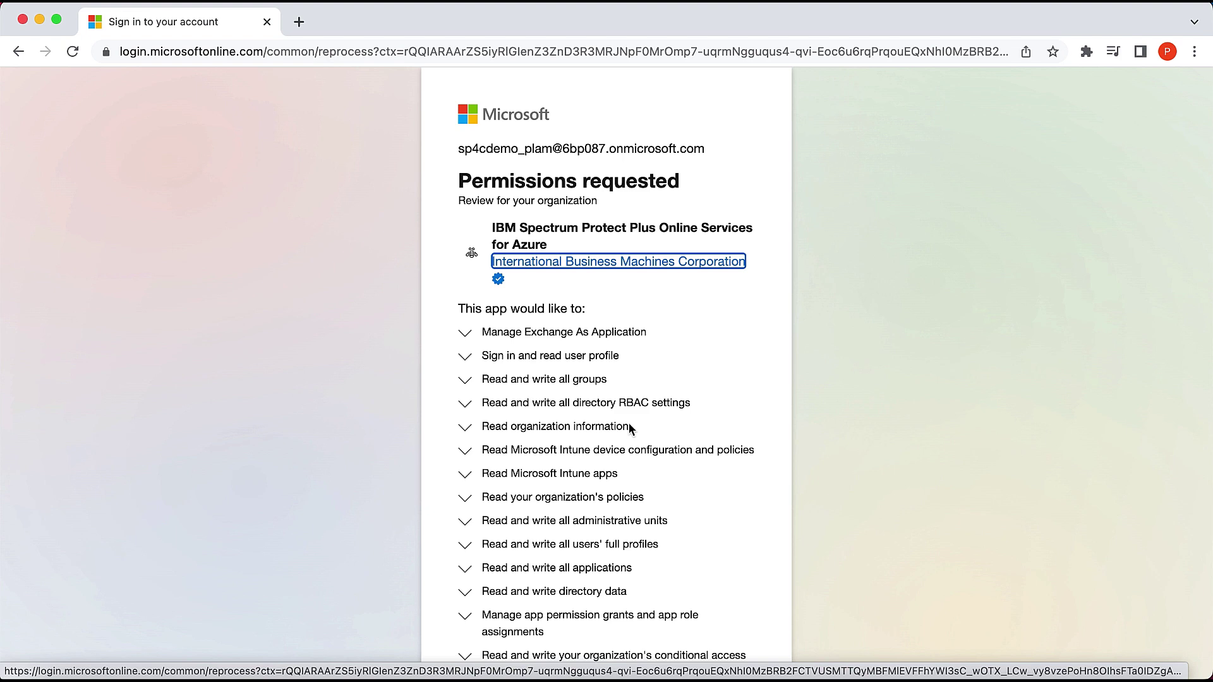
scroll(628, 424, down, 4)
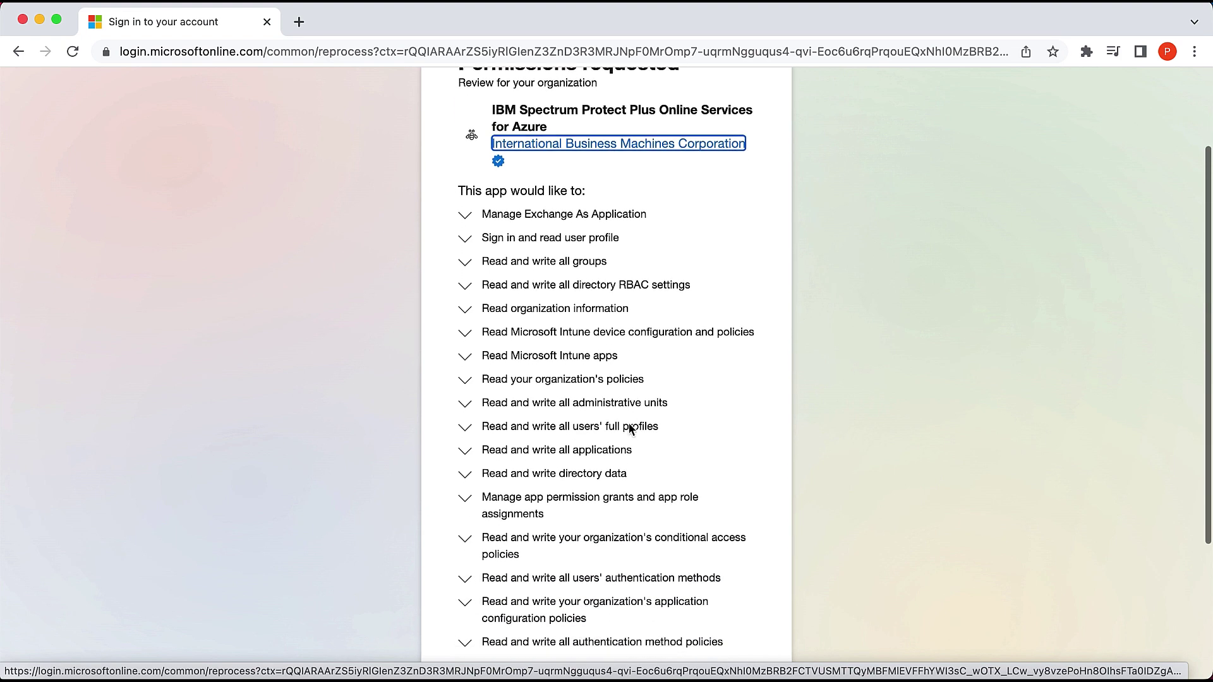
scroll(629, 428, down, 4)
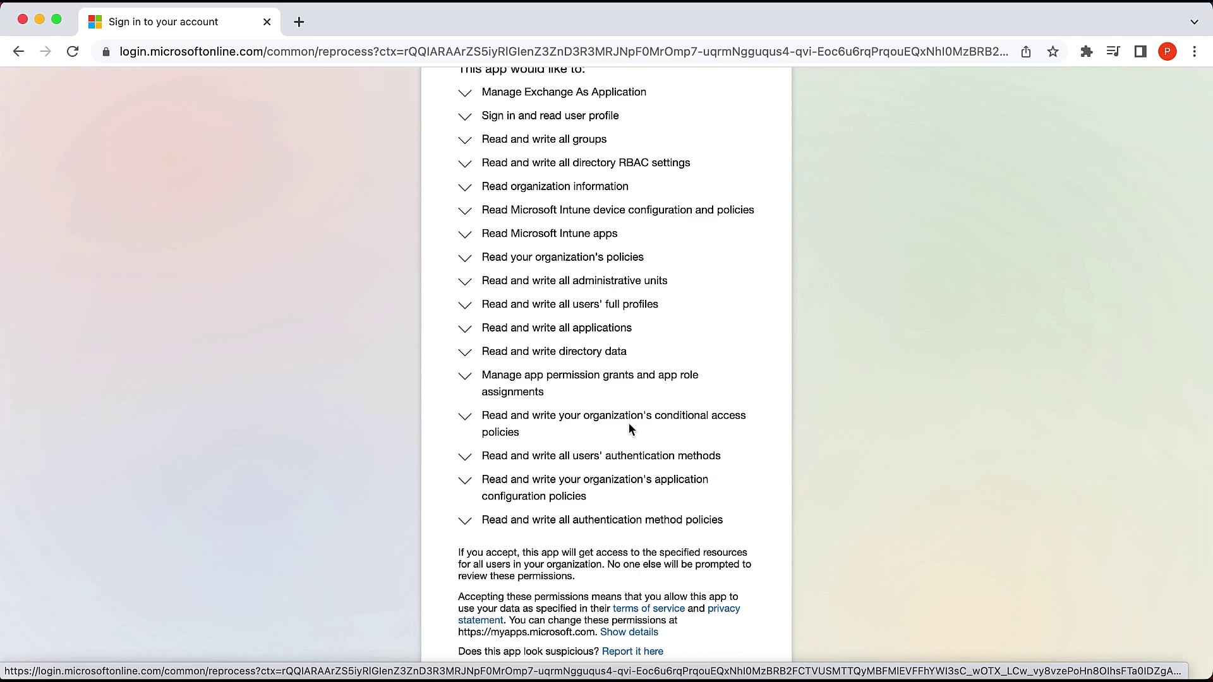
scroll(628, 427, down, 3)
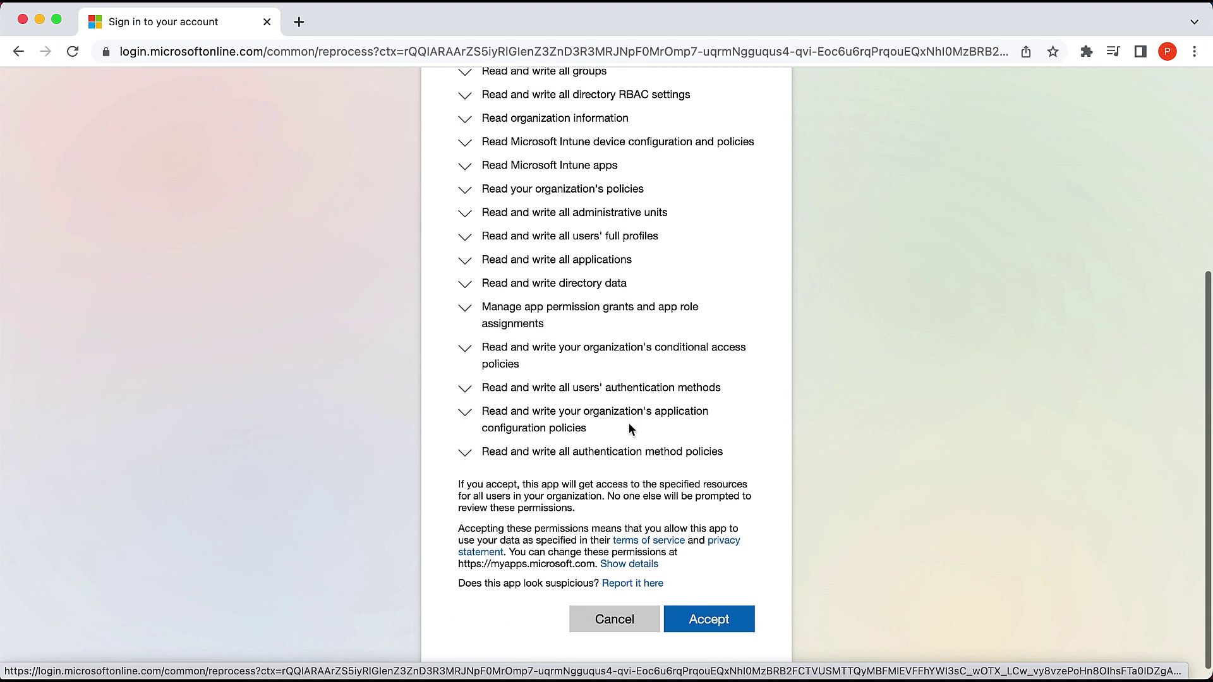
click(703, 607)
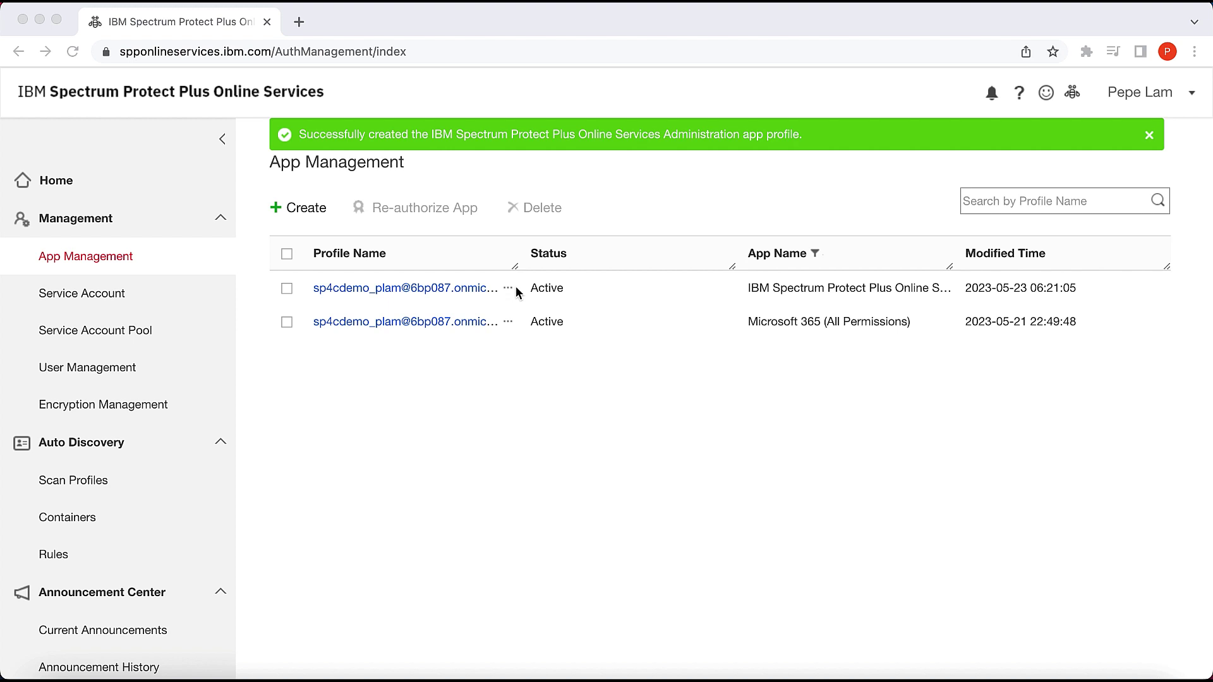
Create a Microsoft Delegated App profile for IBM Spectrum Protect Plus Online Services for Azure and accept its permissions with the pepelamibmoutlook tenant's demo account
click(295, 209)
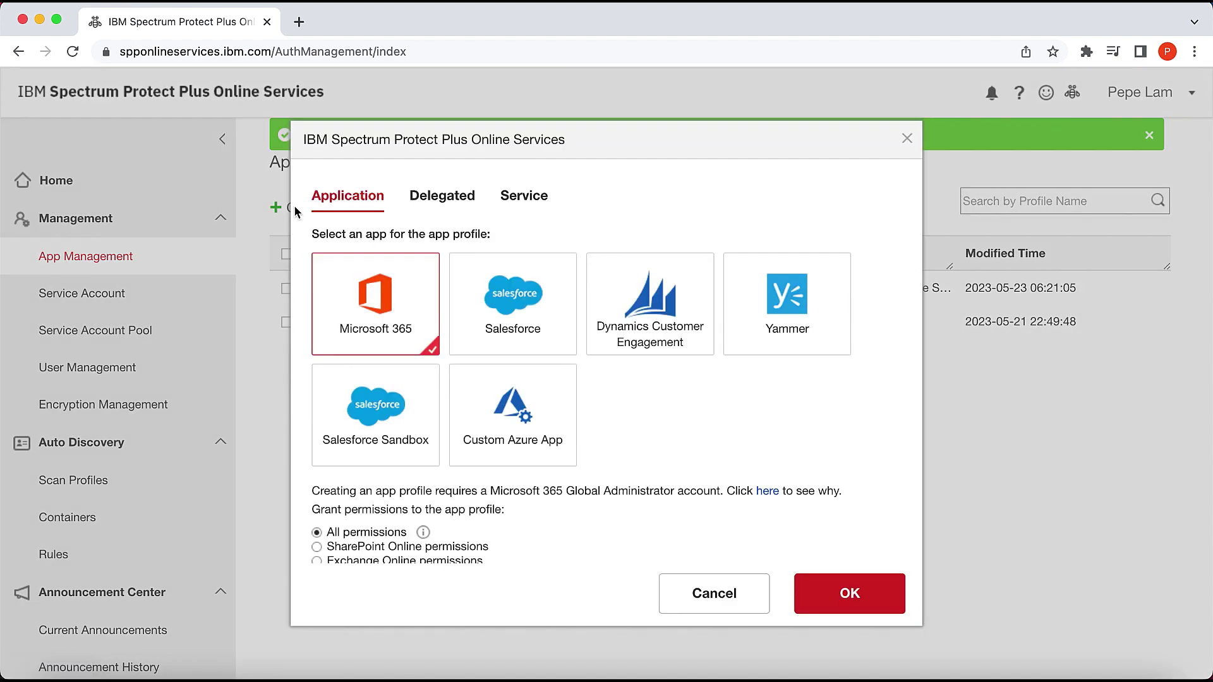
click(455, 198)
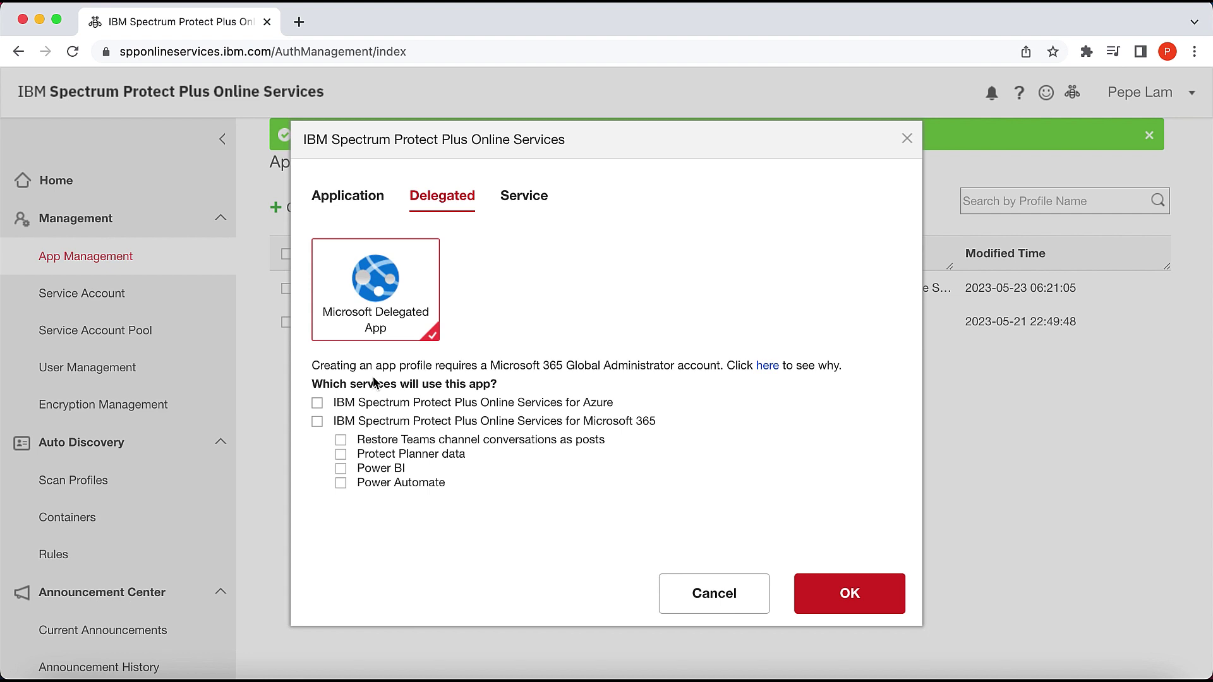
click(317, 403)
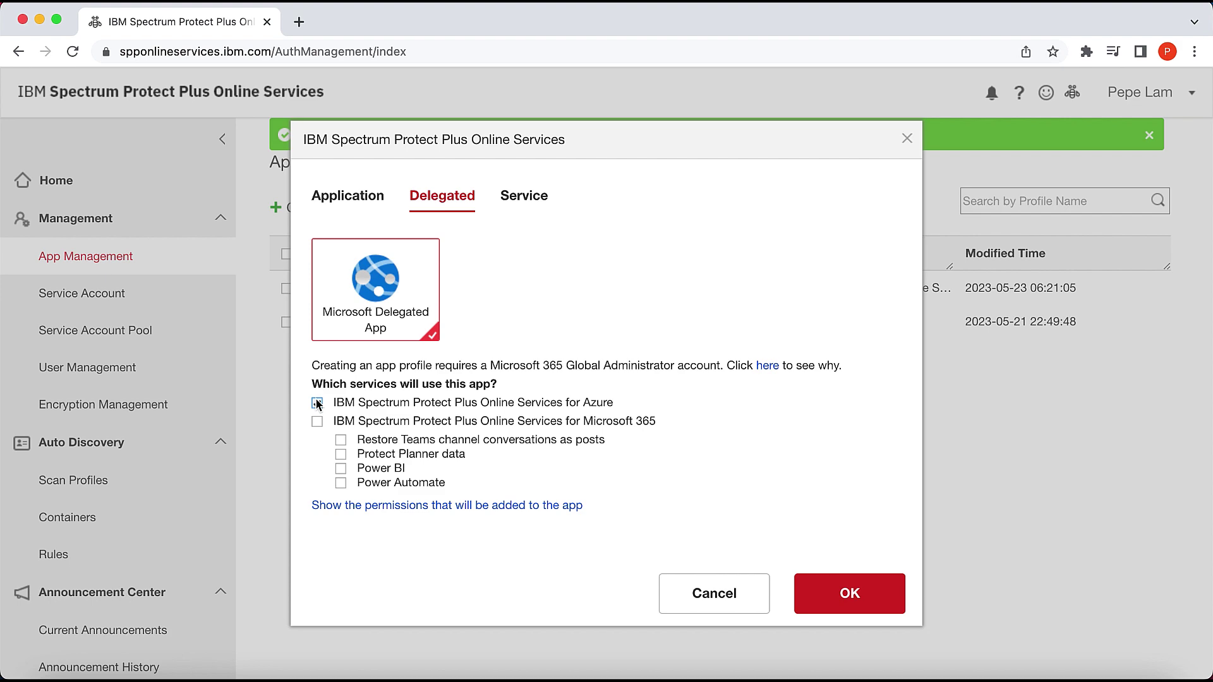
click(820, 592)
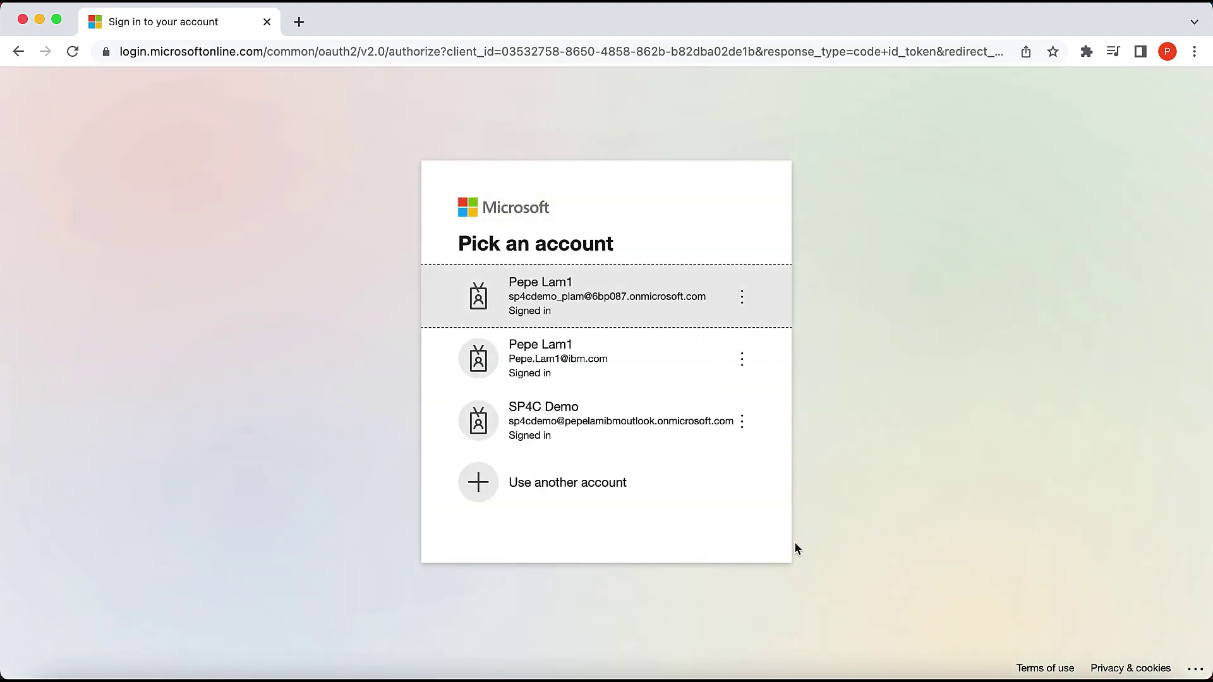
click(662, 423)
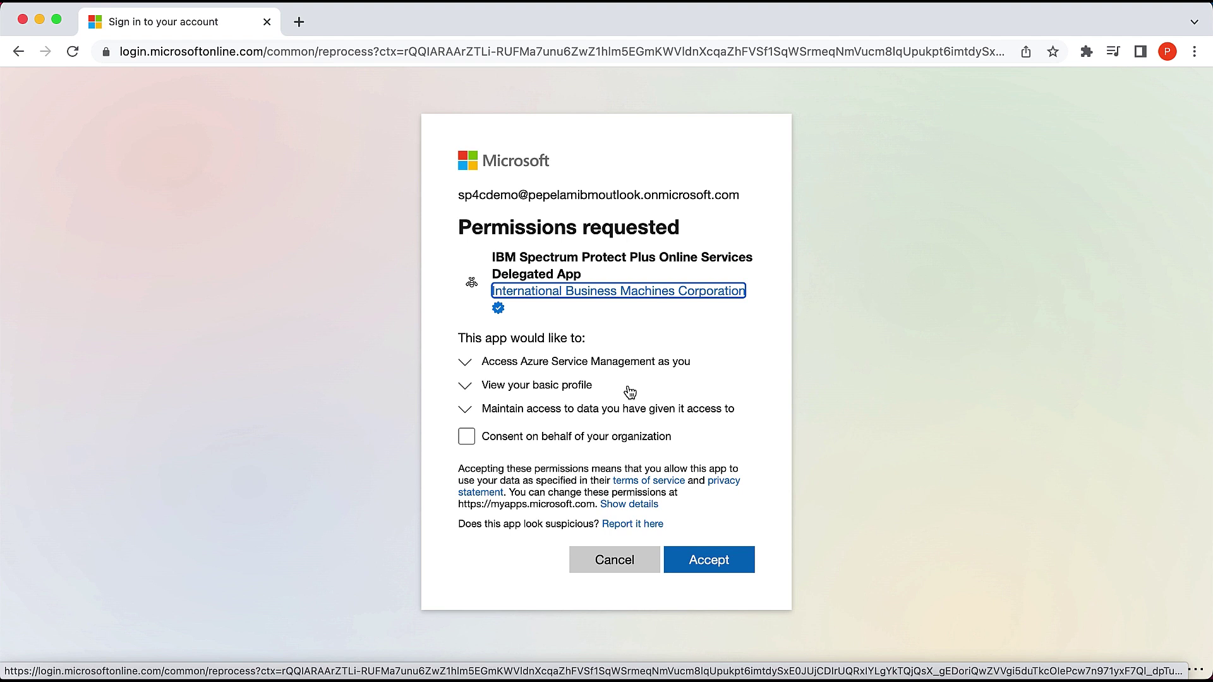
click(706, 562)
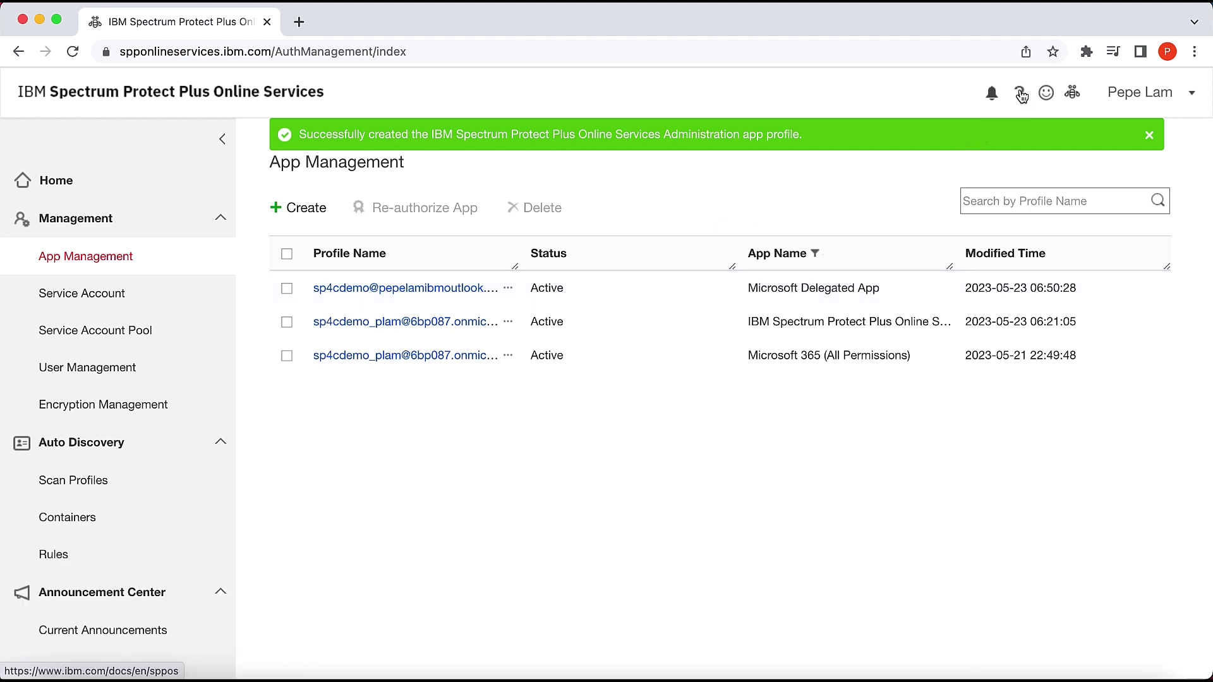
Open the product documentation's Get Started topic for IBM Spectrum Protect Plus Online Services for Azure
click(1021, 94)
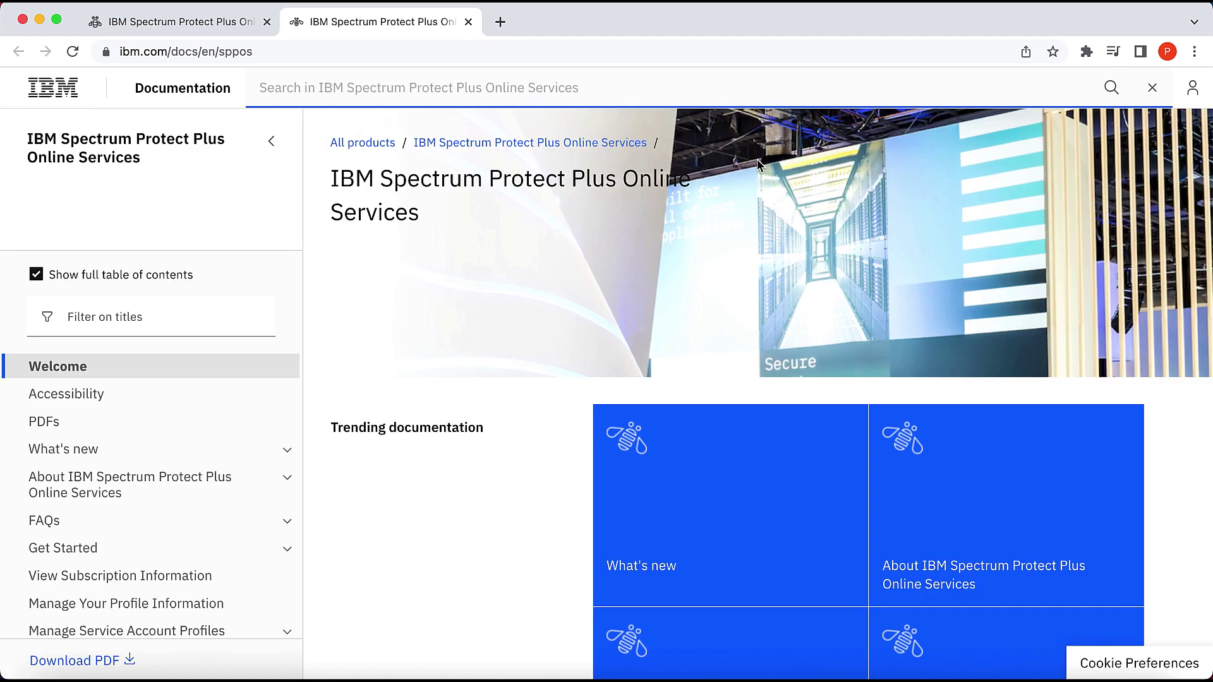
scroll(211, 436, down, 10)
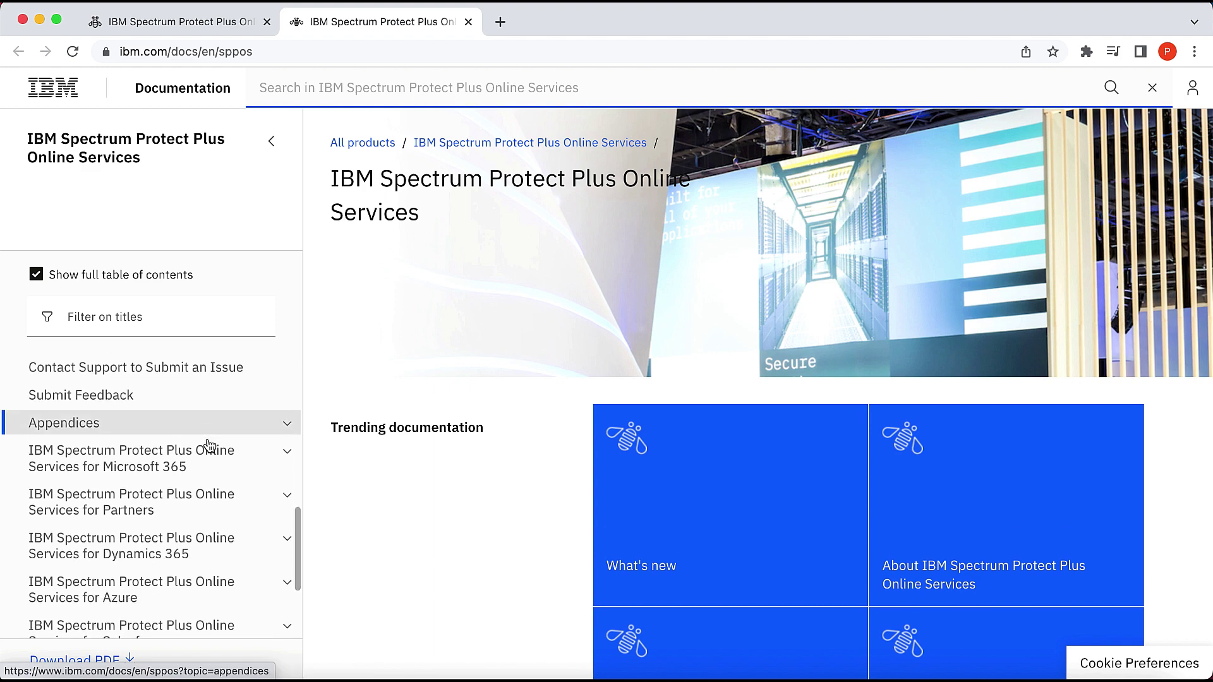
click(171, 597)
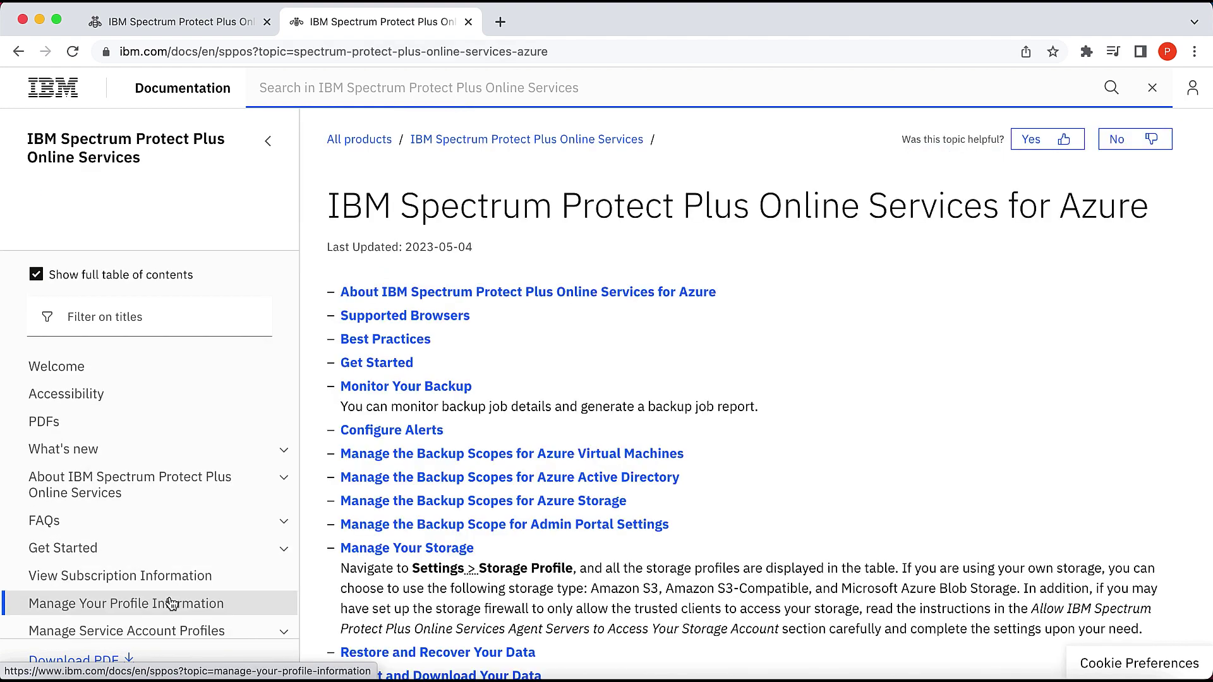
click(369, 364)
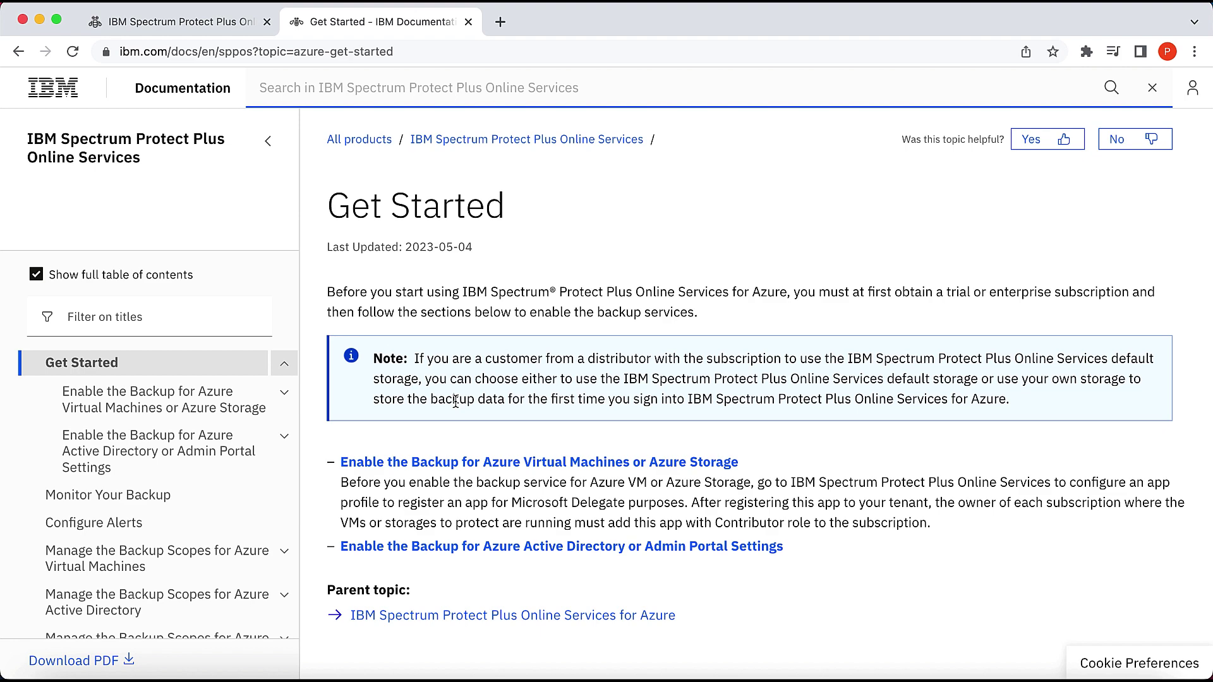
Review the documentation on enabling the backup for Azure Active Directory or Admin Portal Settings, including the procedure and follow-up notes
click(473, 549)
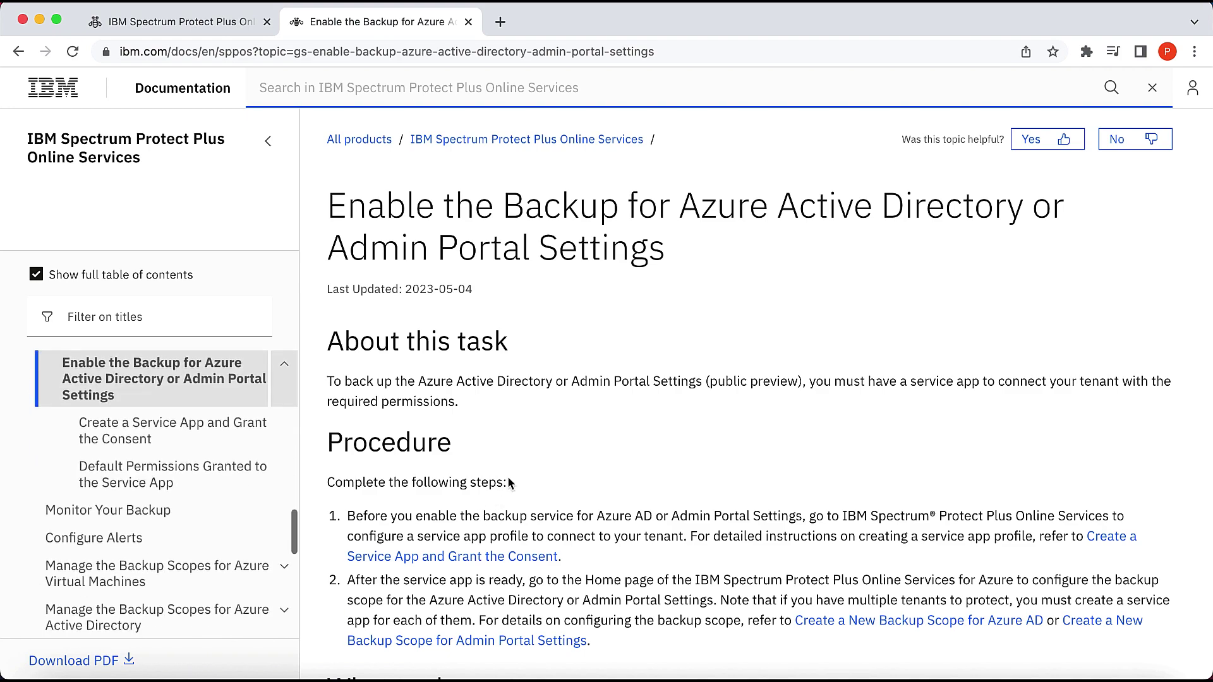
scroll(510, 482, down, 2)
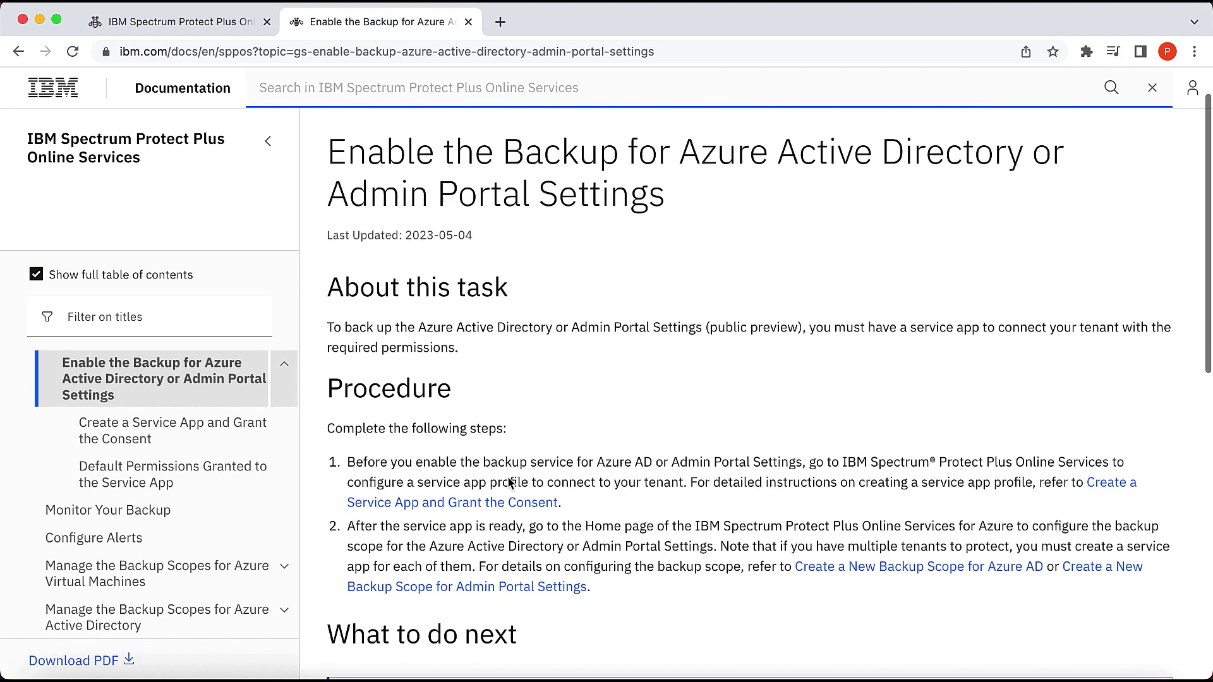
scroll(511, 482, down, 2)
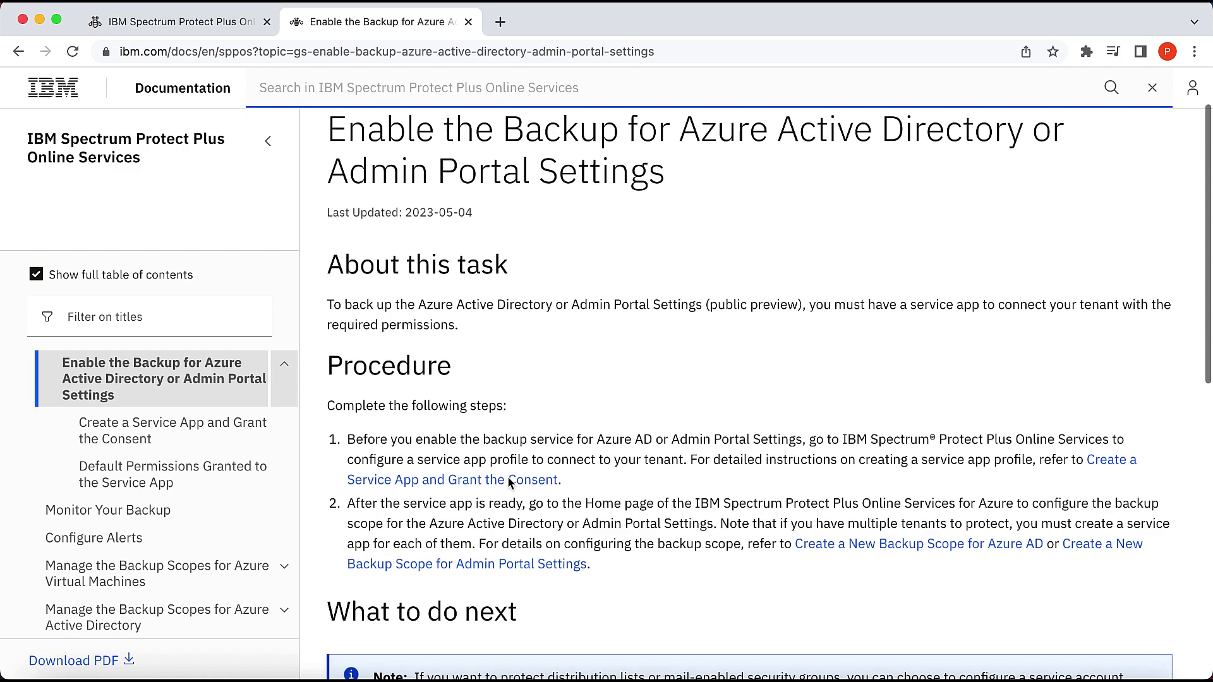
scroll(511, 482, down, 3)
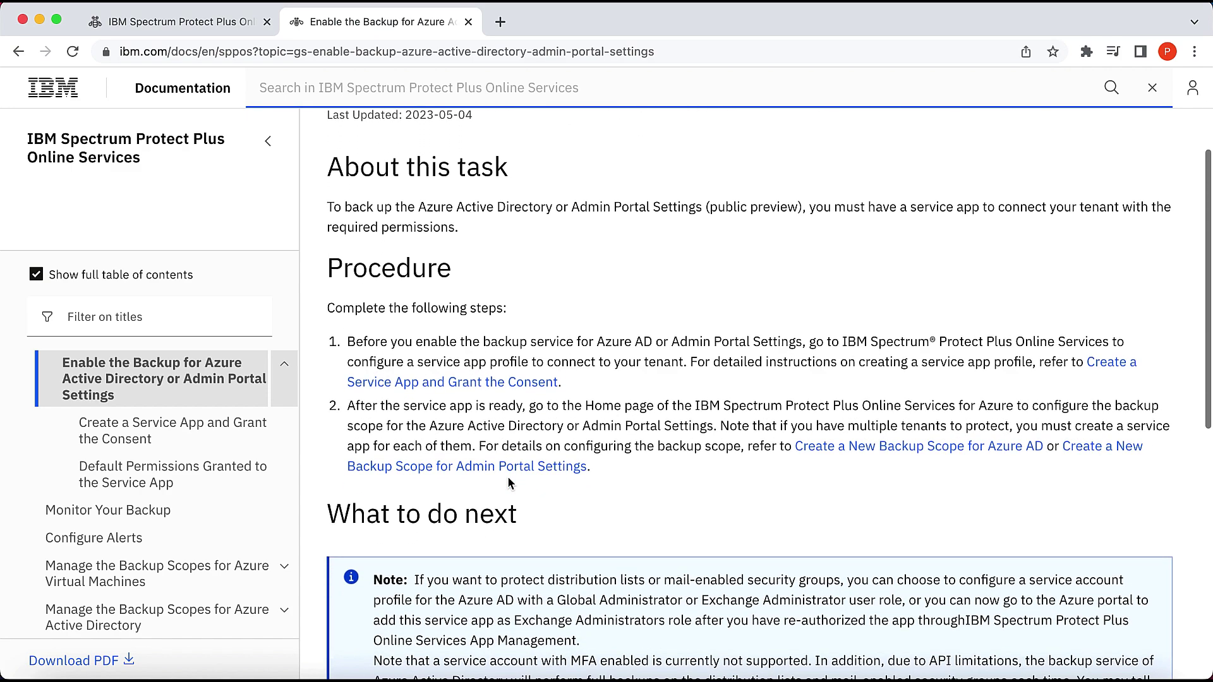
scroll(510, 482, down, 1)
scroll(511, 482, up, 1)
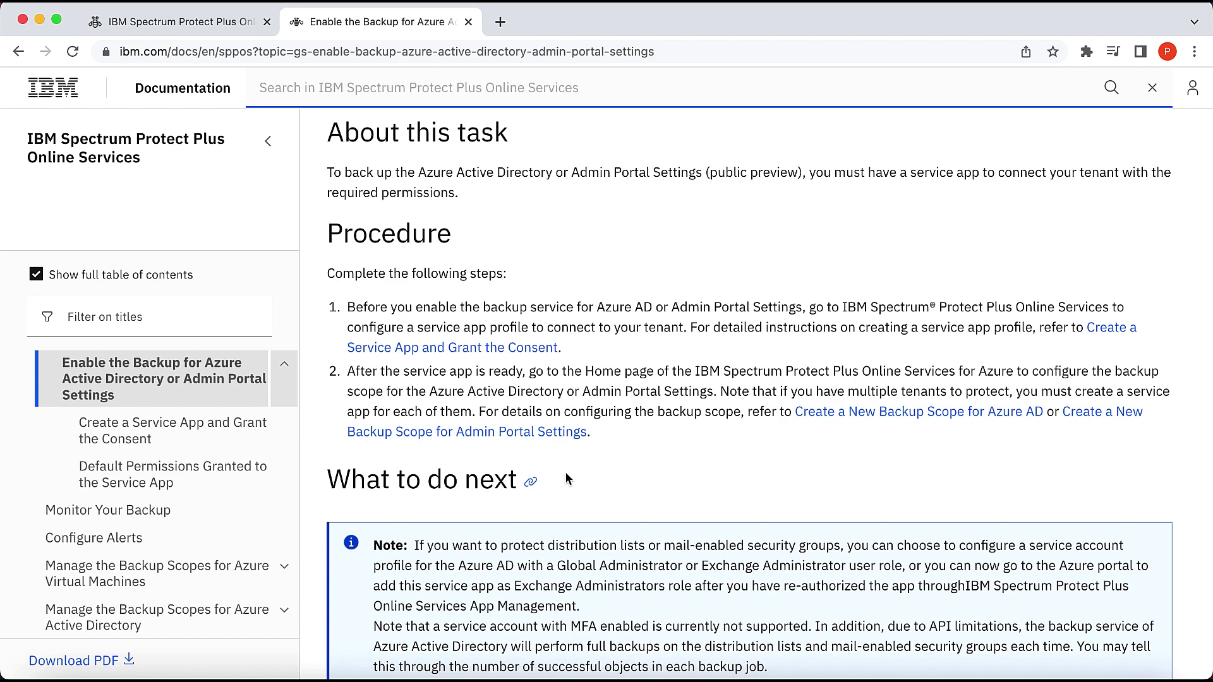
scroll(566, 480, down, 5)
scroll(552, 480, down, 4)
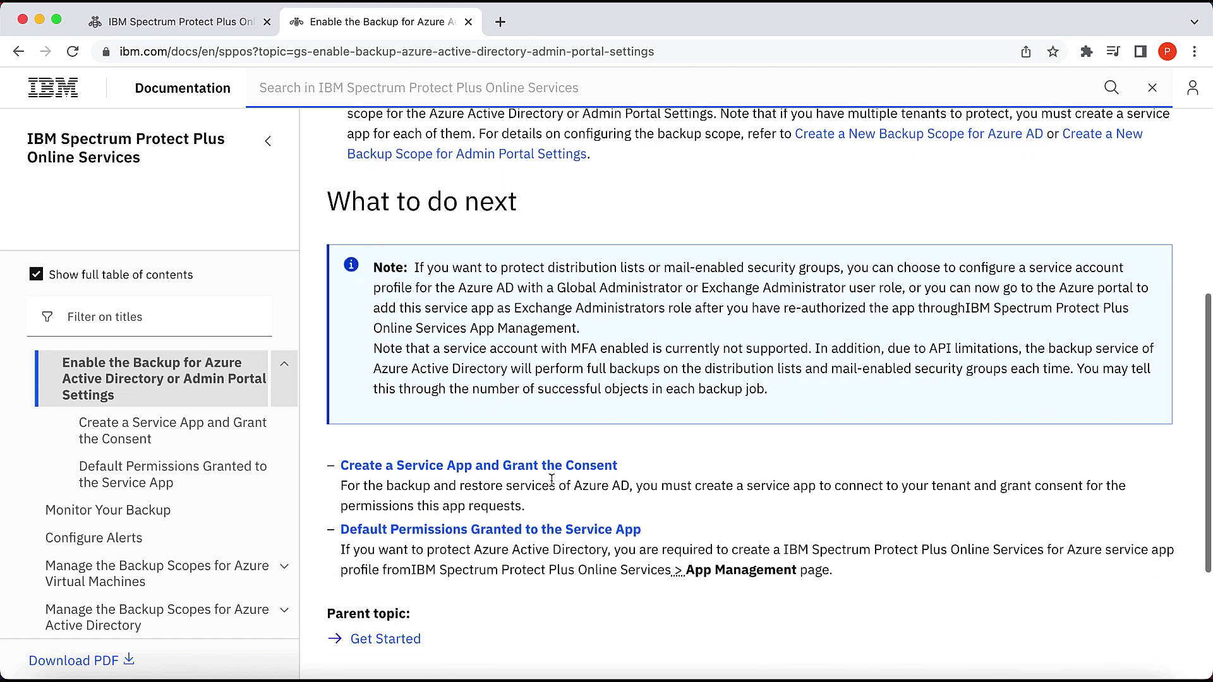
scroll(551, 480, down, 2)
Return to the Get Started topic and review the procedure for enabling the backup for Azure Virtual Machines or Azure Storage
click(384, 517)
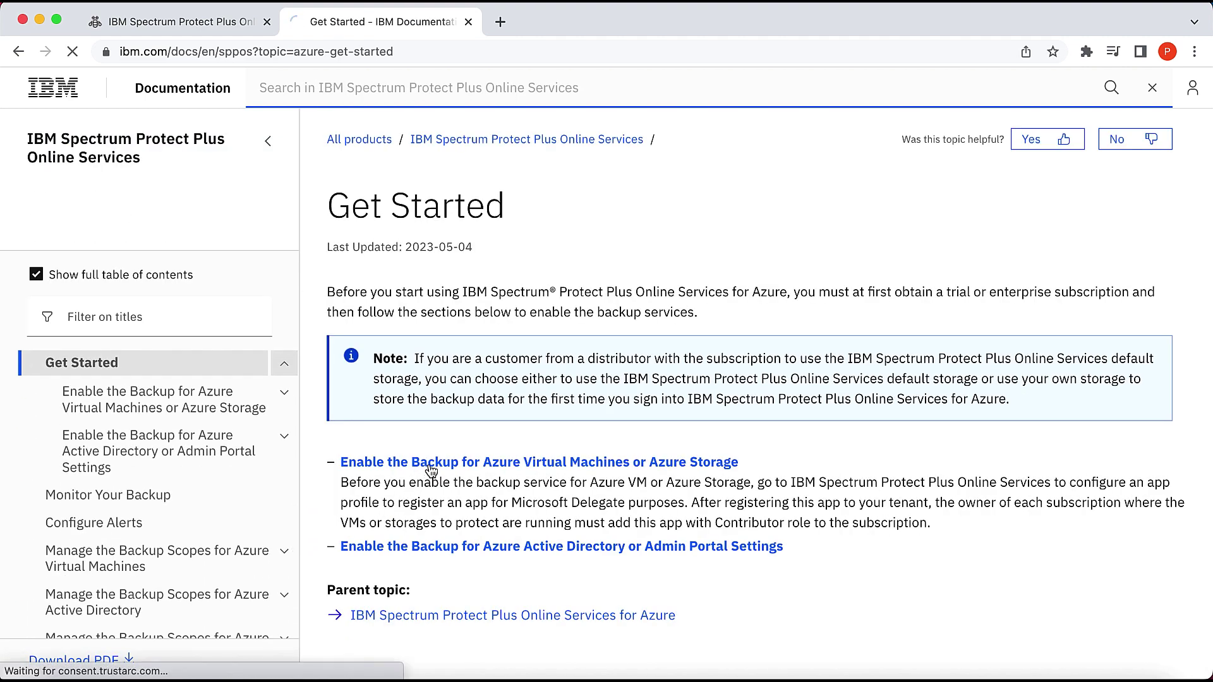
click(431, 466)
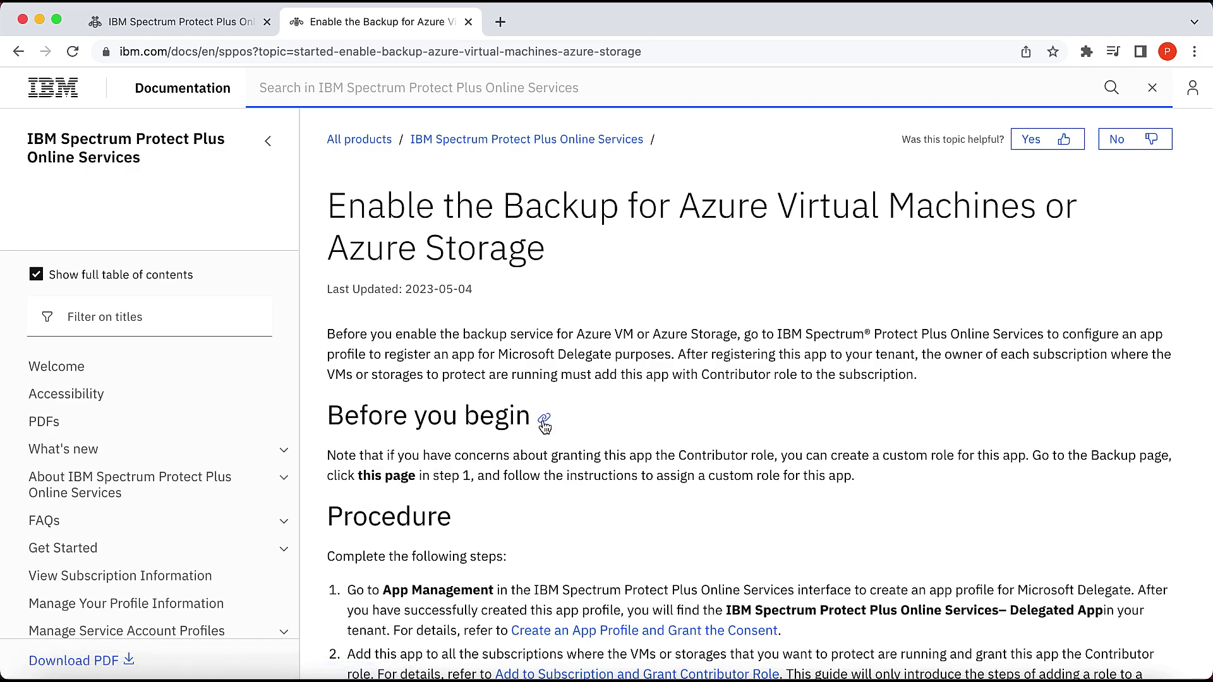
scroll(564, 420, down, 3)
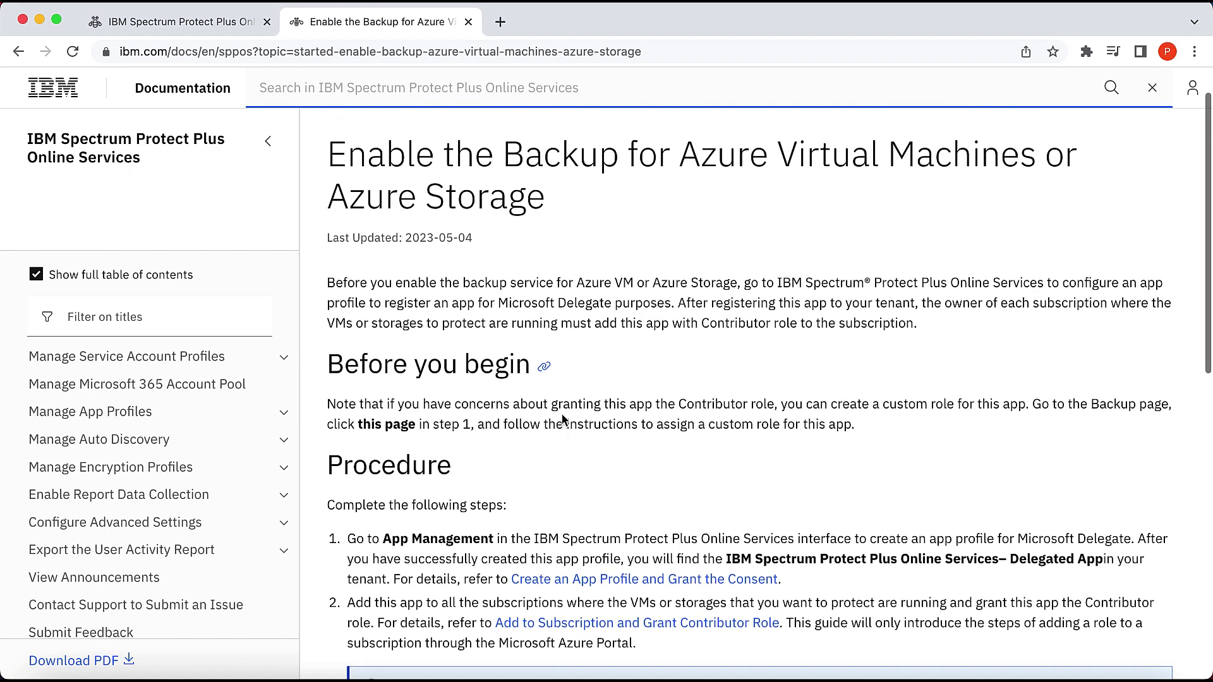
scroll(564, 420, down, 6)
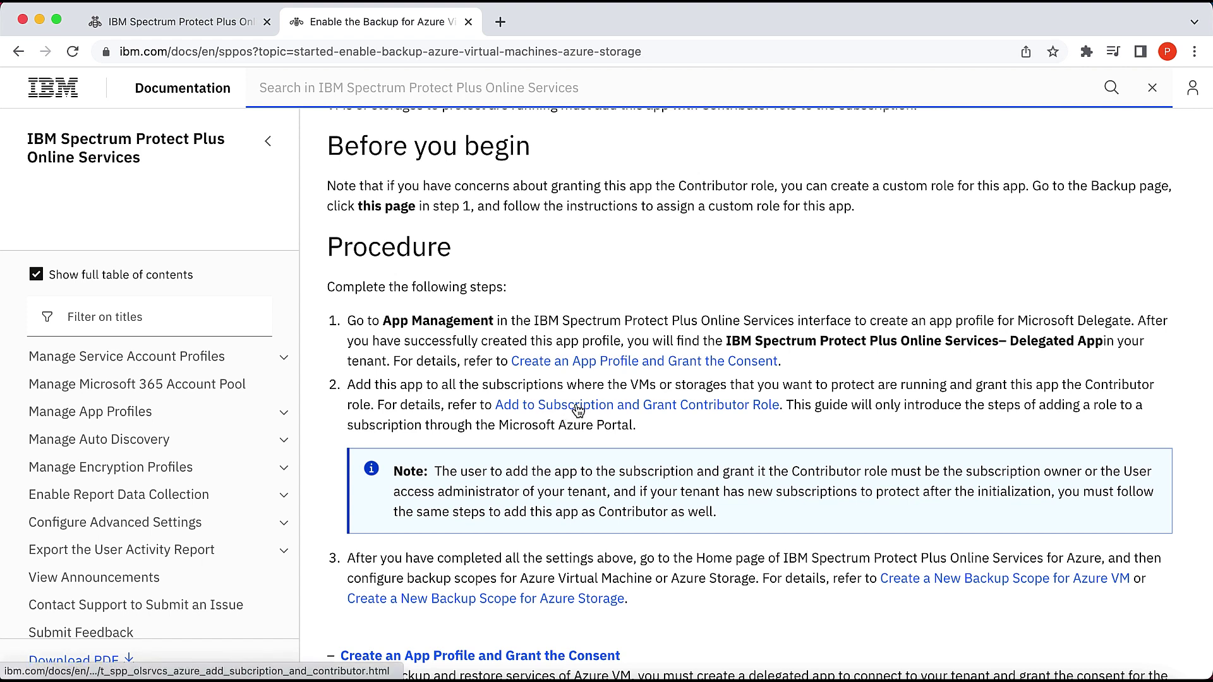
Open the Add to Subscription and Grant Contributor Role guide and read through its procedure
mouse_move(579, 409)
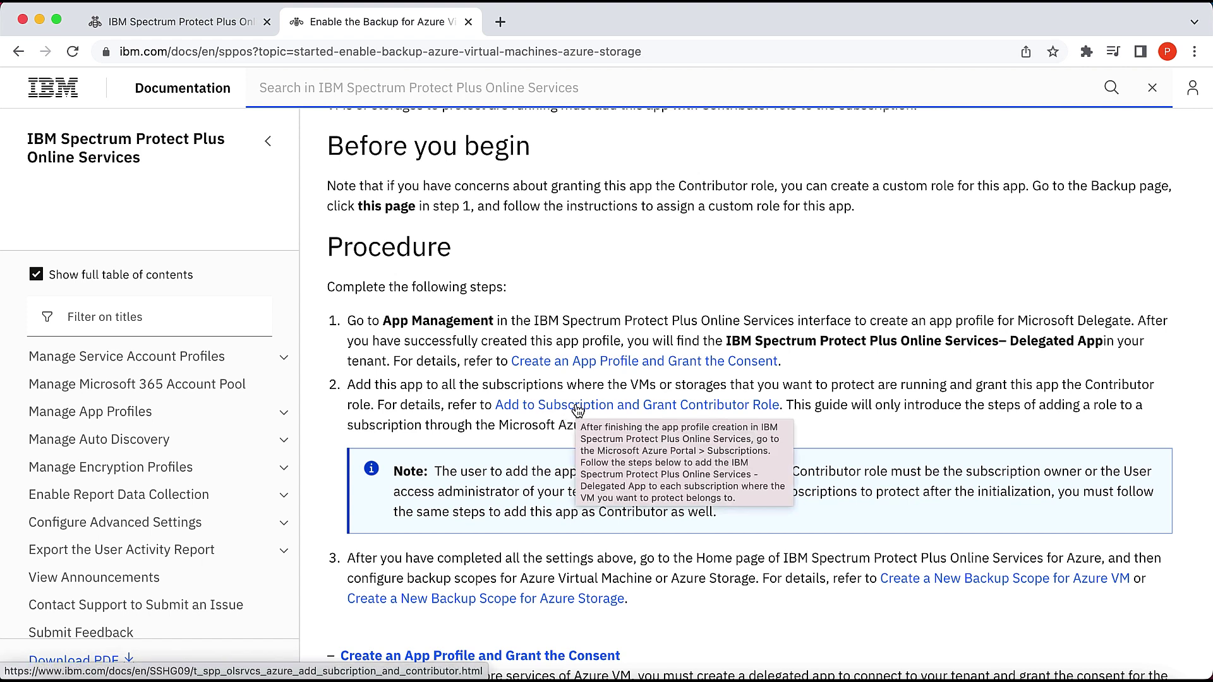
click(578, 410)
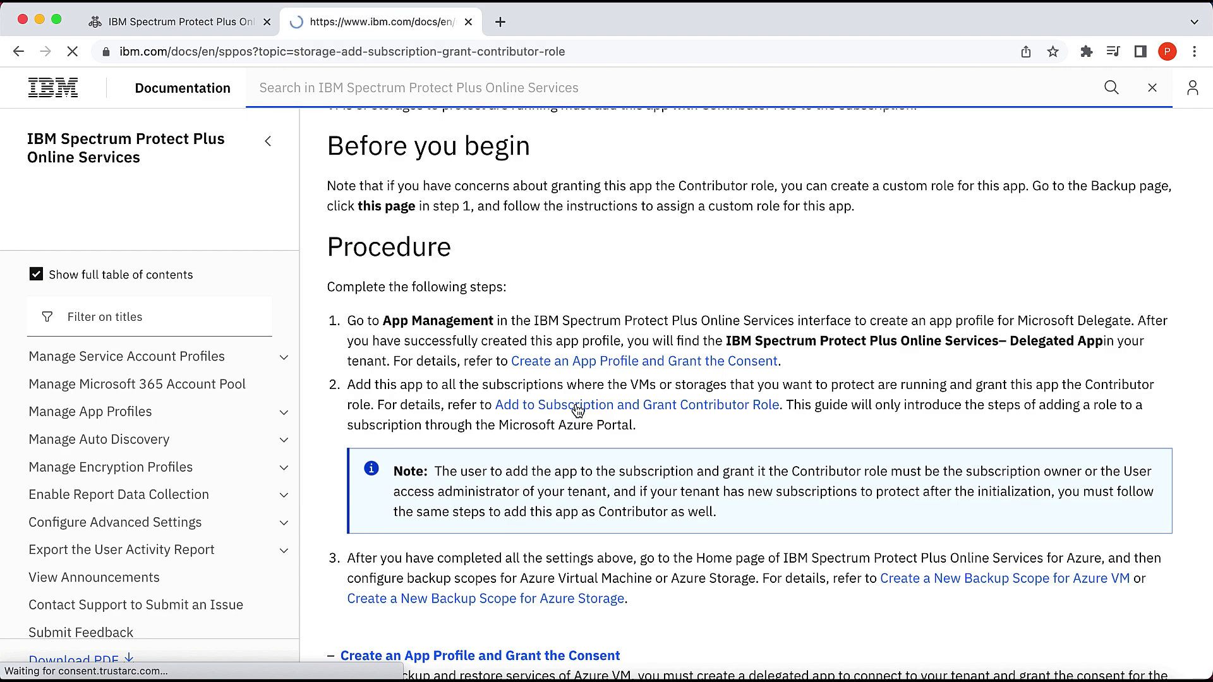
scroll(609, 347, down, 3)
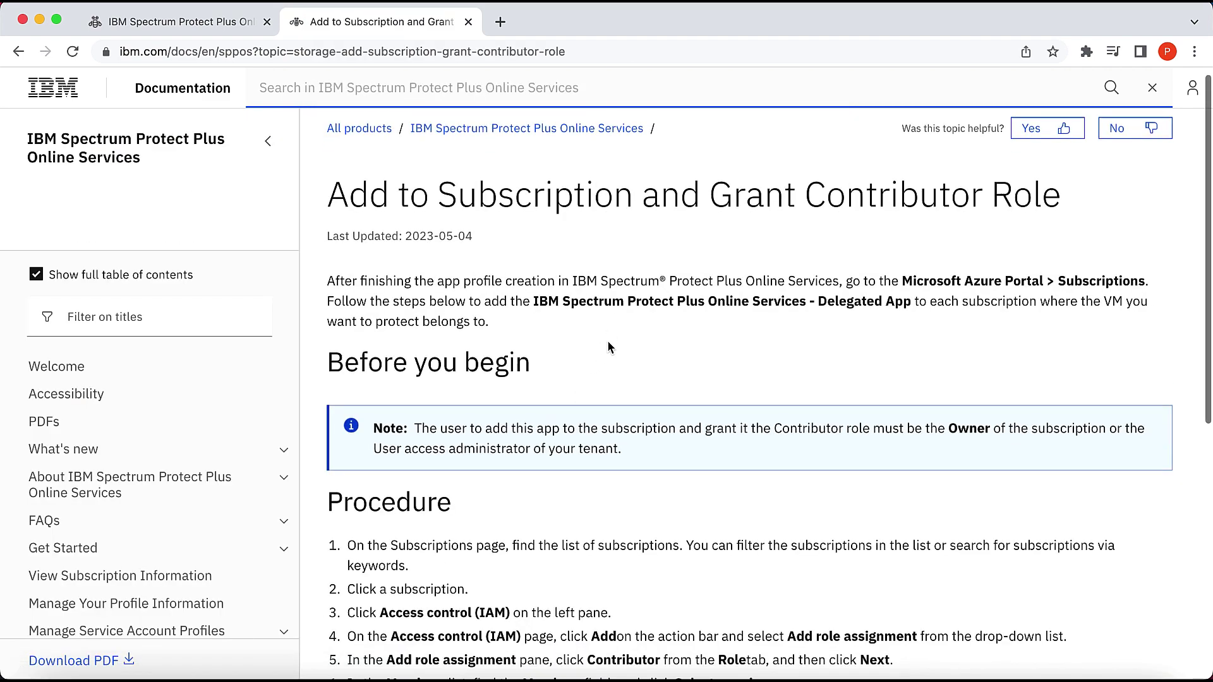
scroll(609, 347, down, 3)
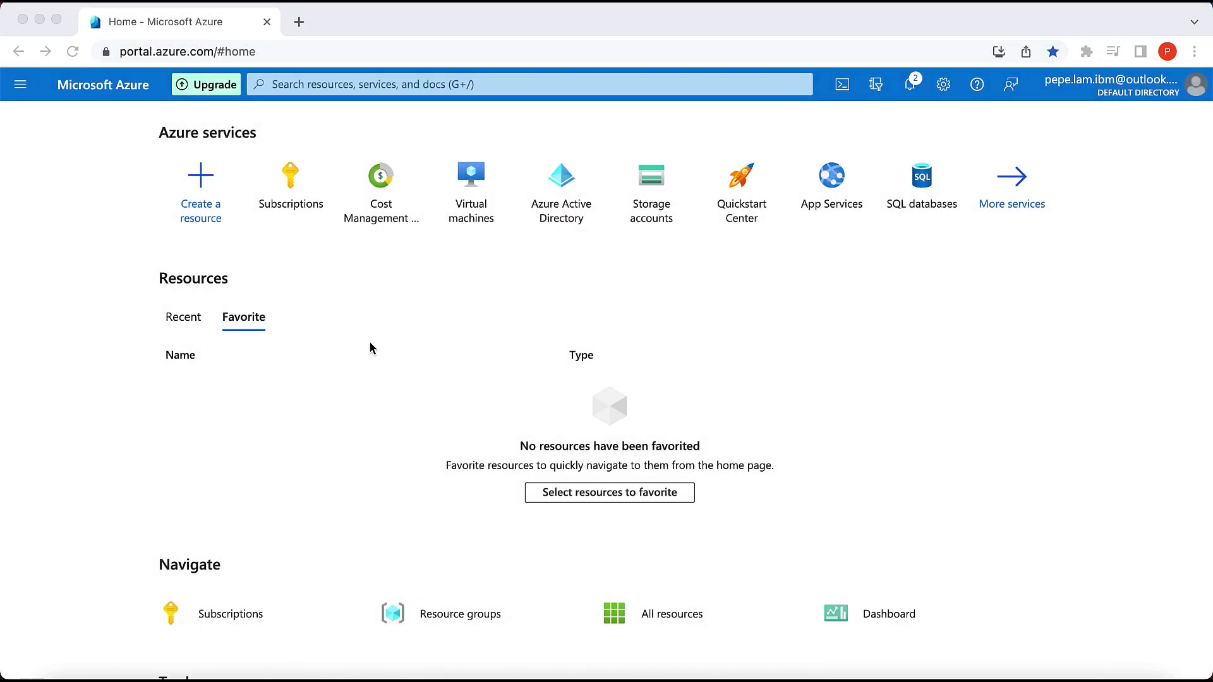
Open the role assignments under Access control (IAM) for Azure subscription 1
click(285, 184)
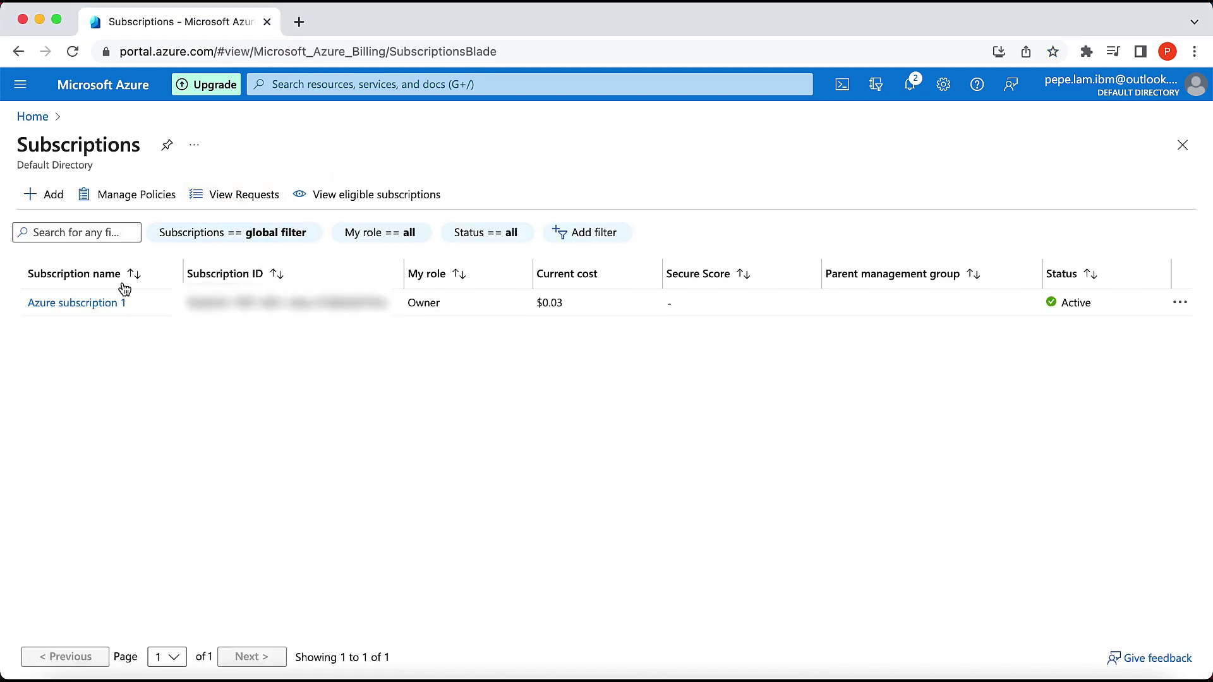
click(95, 303)
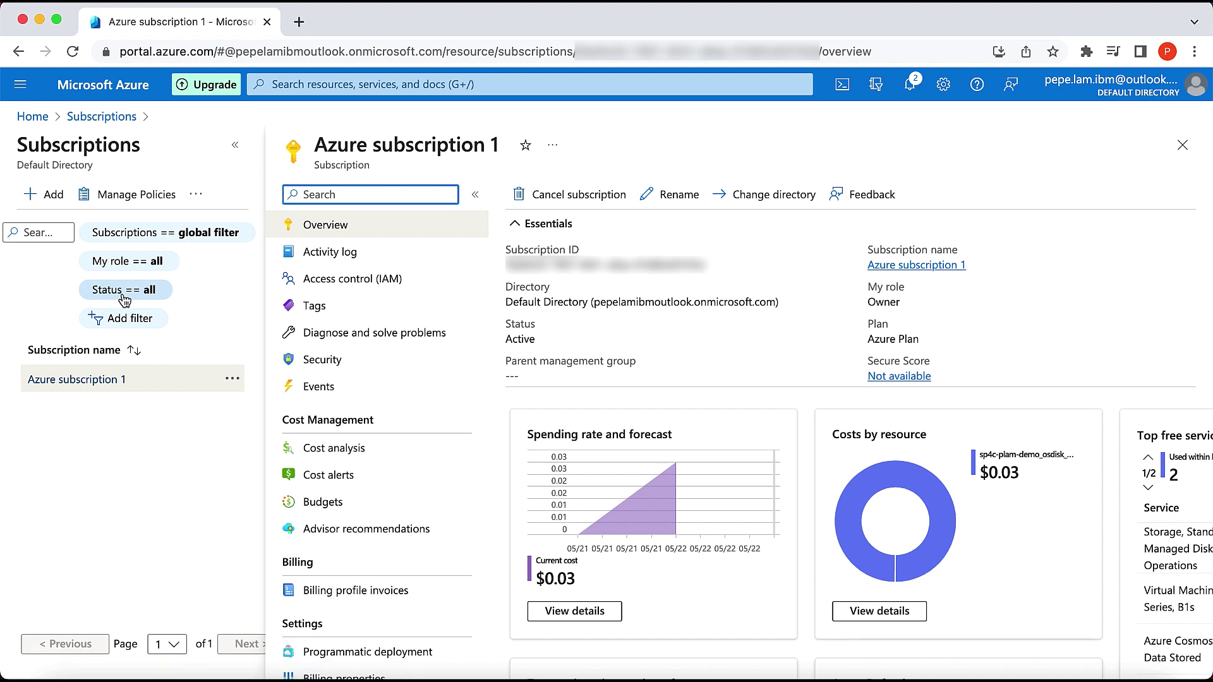
click(373, 281)
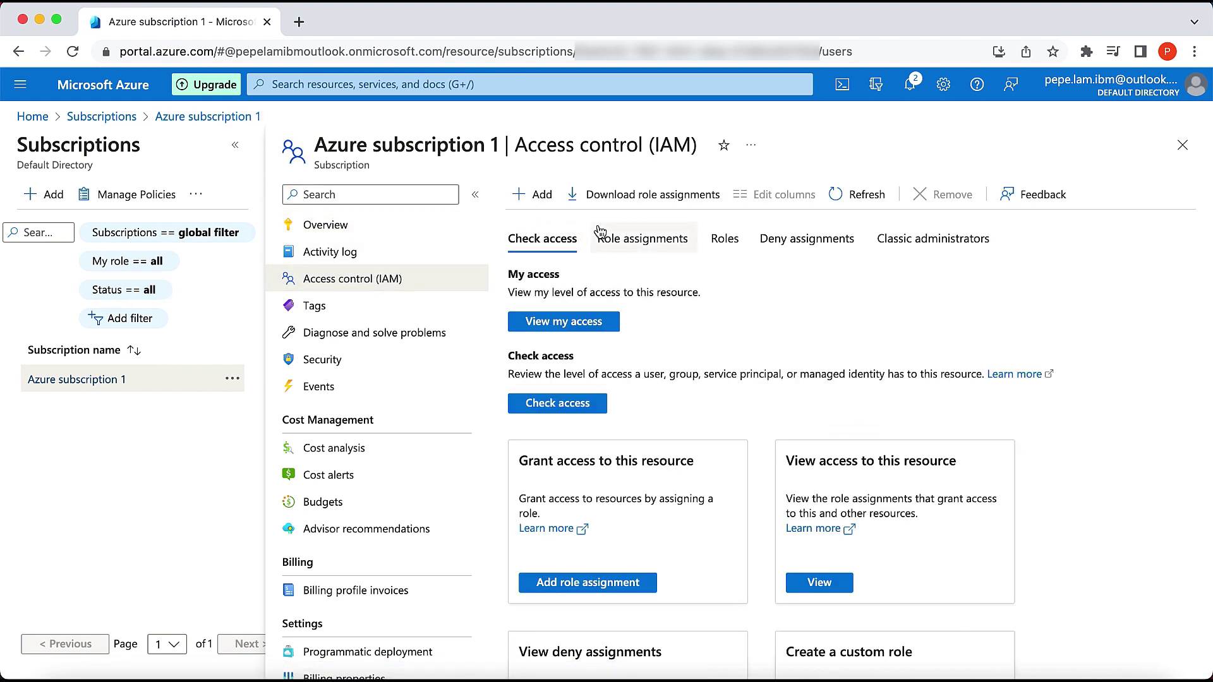
click(653, 244)
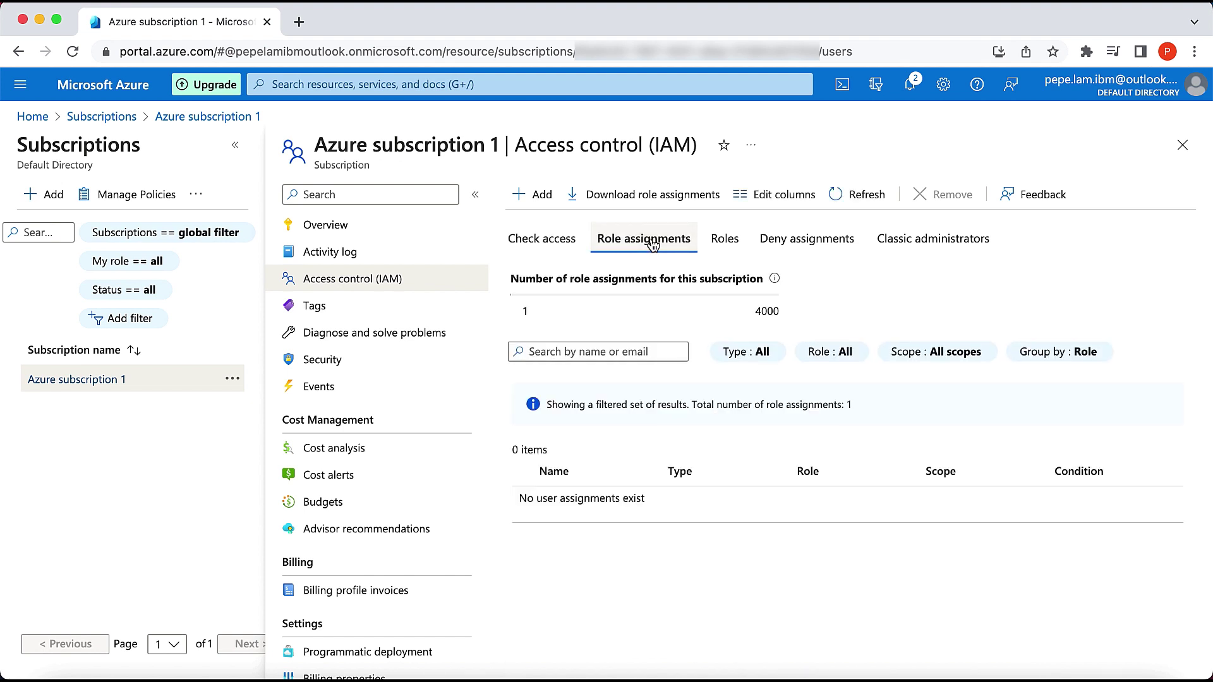
Start a new role assignment for the subscription and choose the privileged administrator role Contributor
click(536, 198)
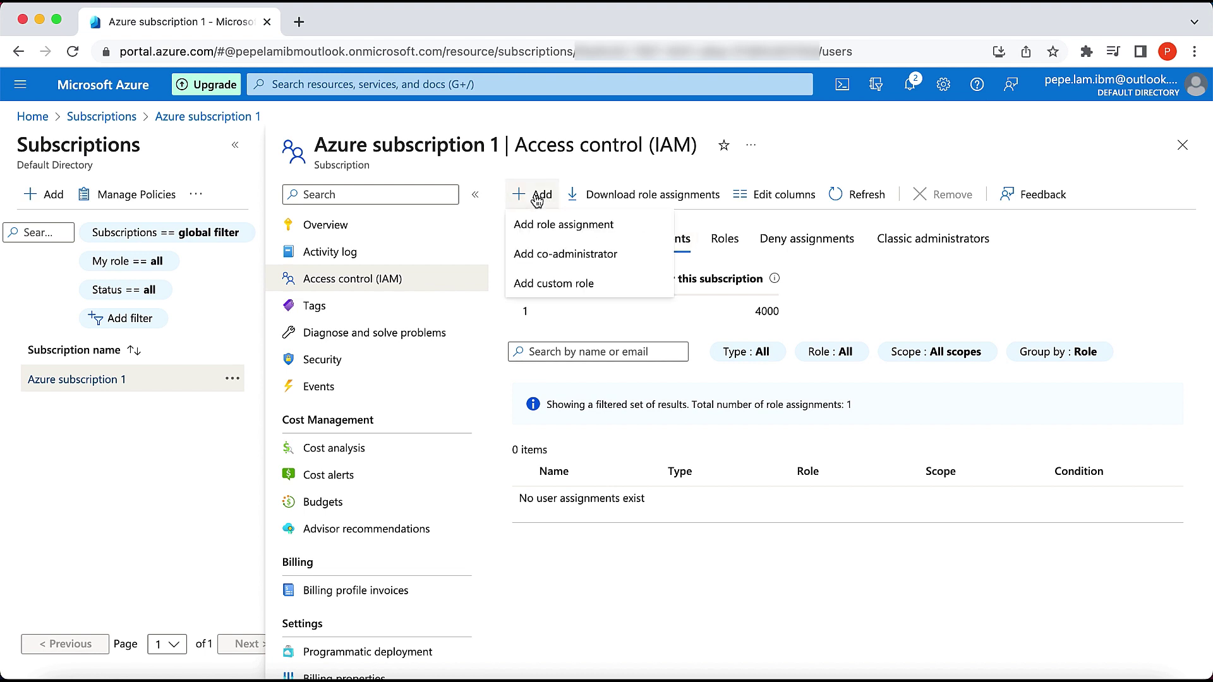
click(533, 223)
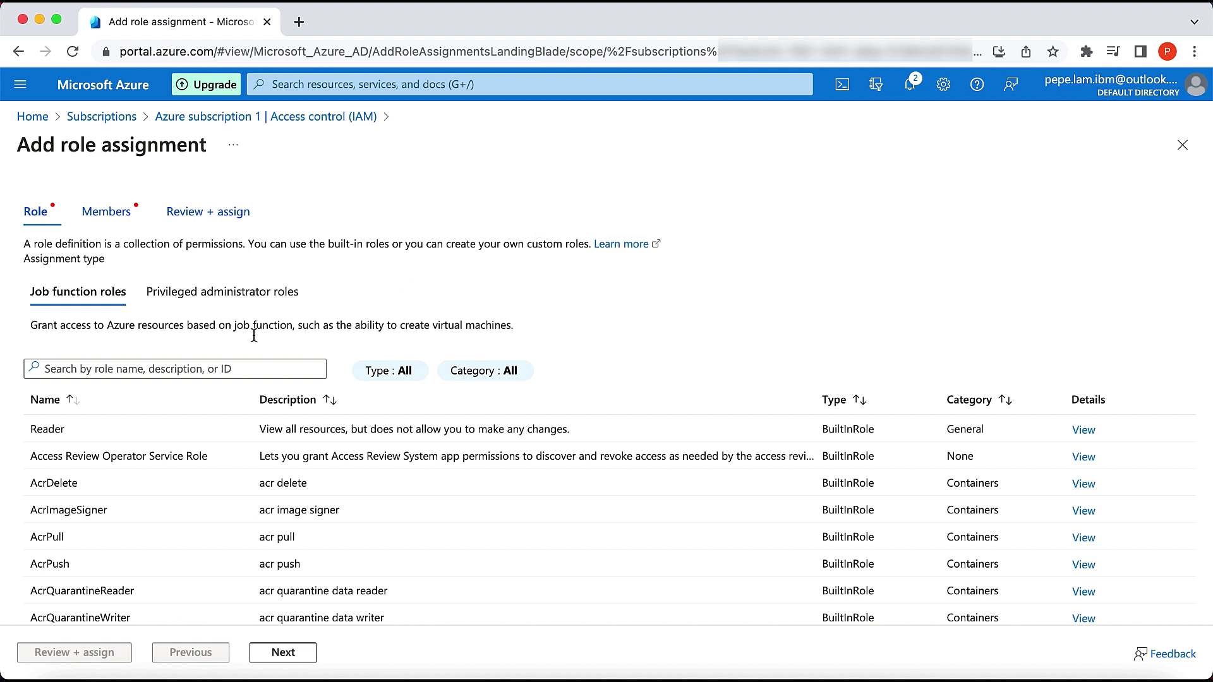
click(185, 293)
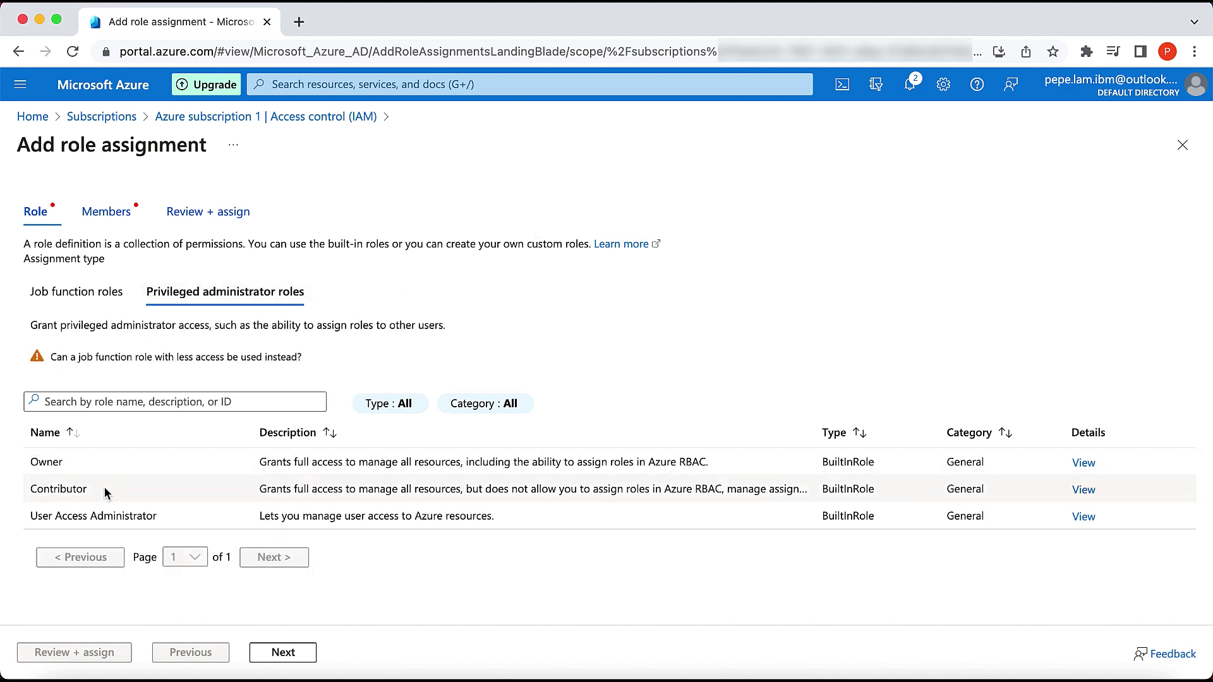
click(105, 493)
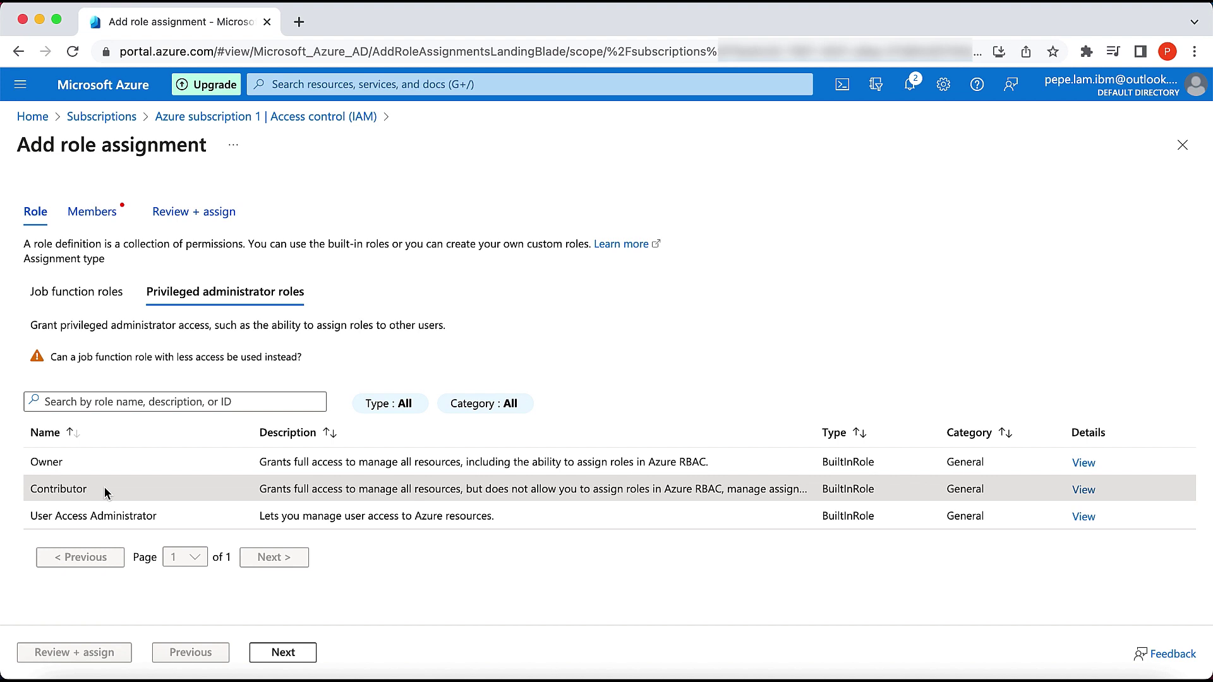
click(284, 654)
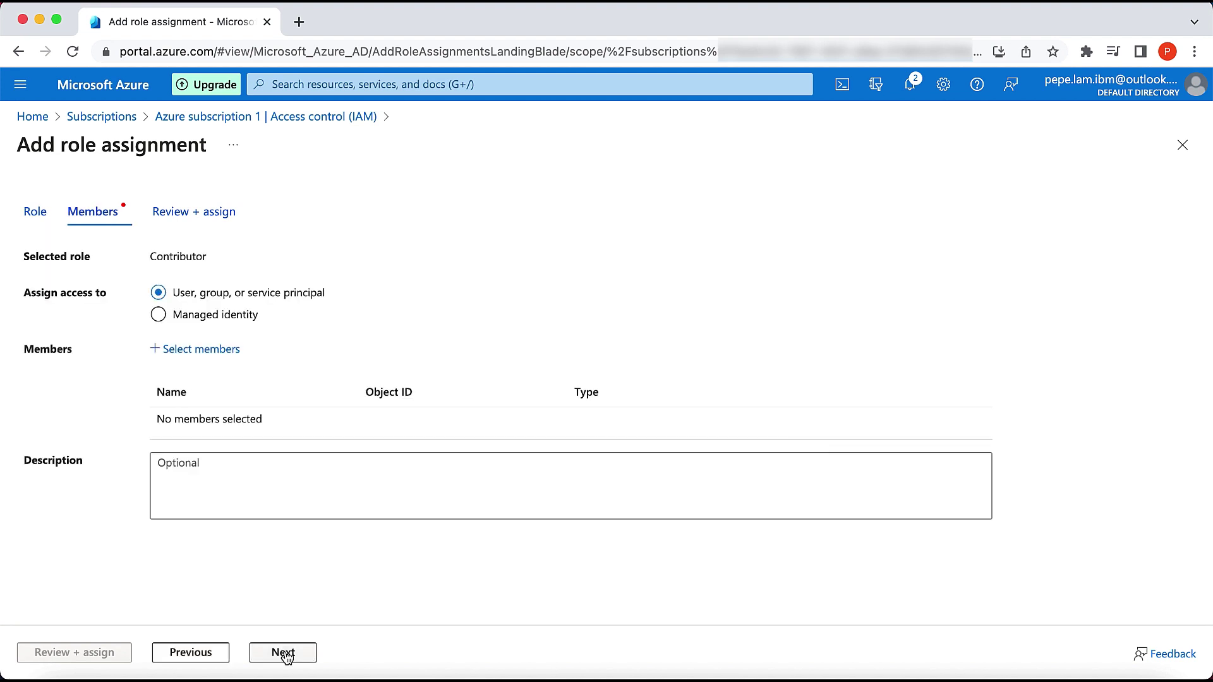
Search the members for IBM and add the IBM Spectrum Protect Plus Online Services Delegated App to the role assignment
click(224, 352)
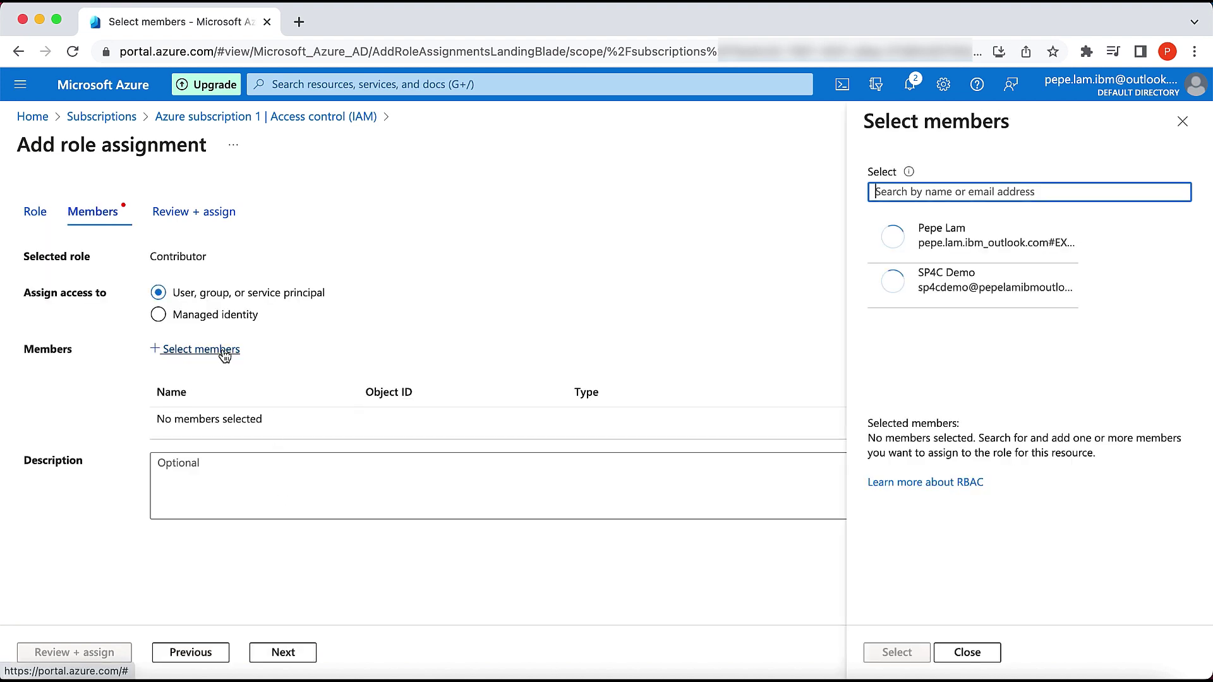
text(IBM)
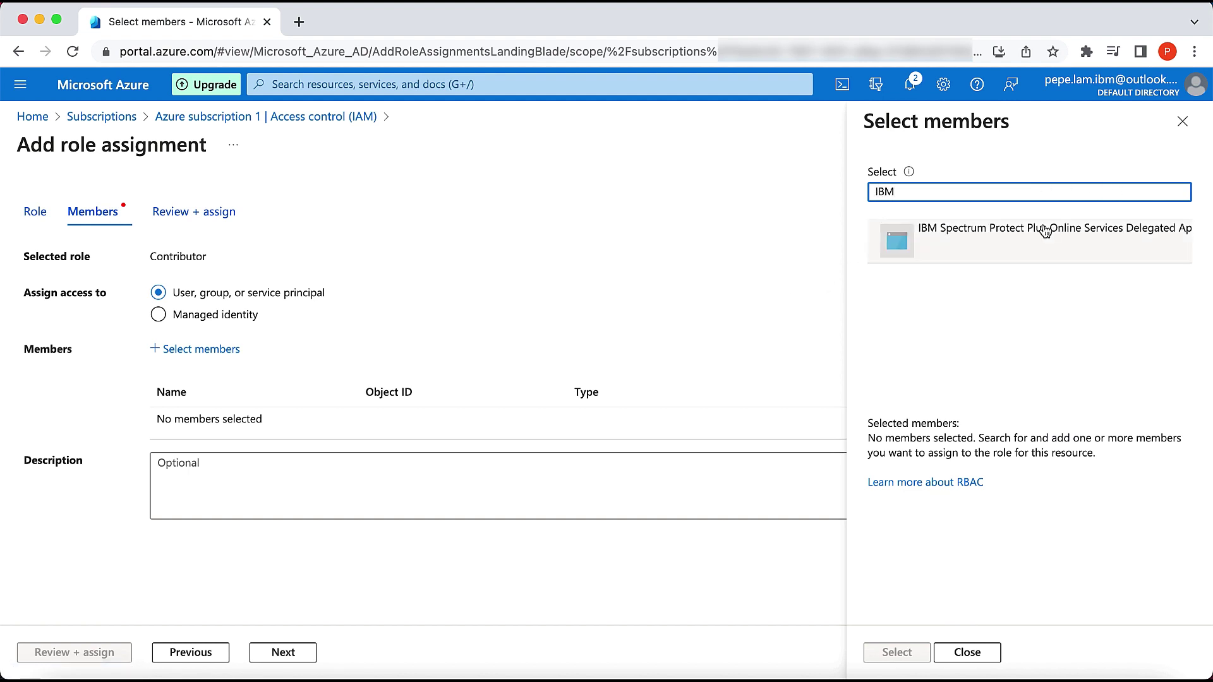
click(1011, 242)
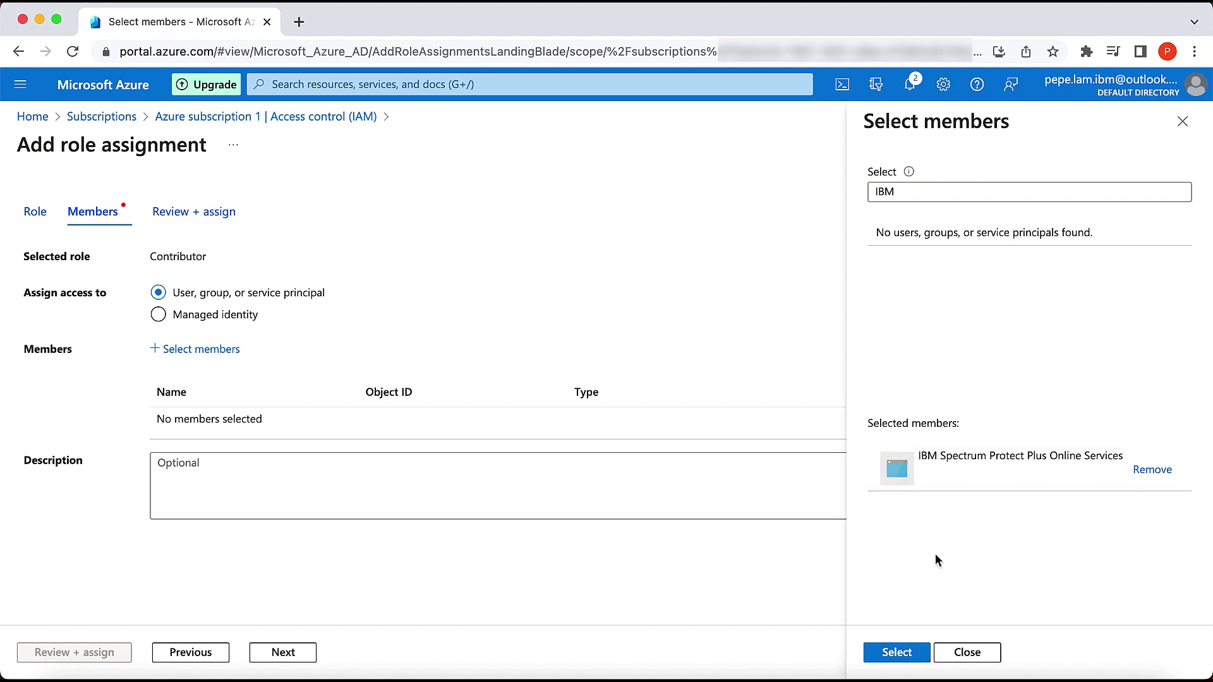
click(896, 651)
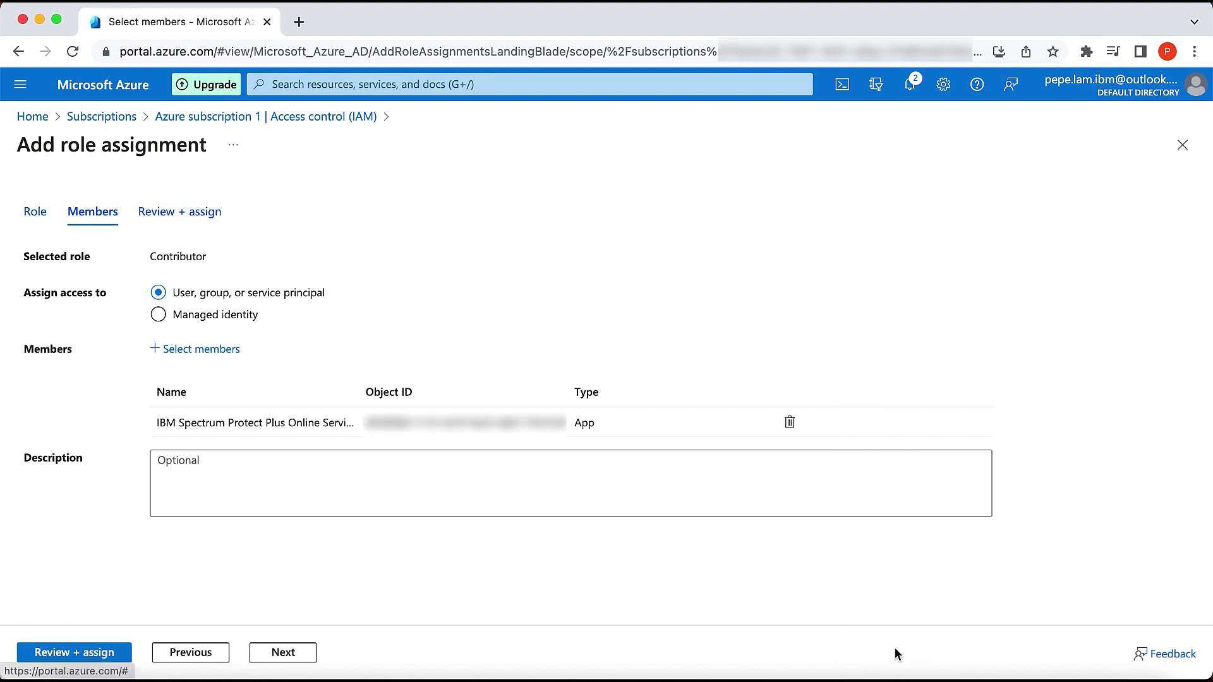
Review and submit the Contributor role assignment for the delegated app, and dismiss the resulting notification
click(291, 656)
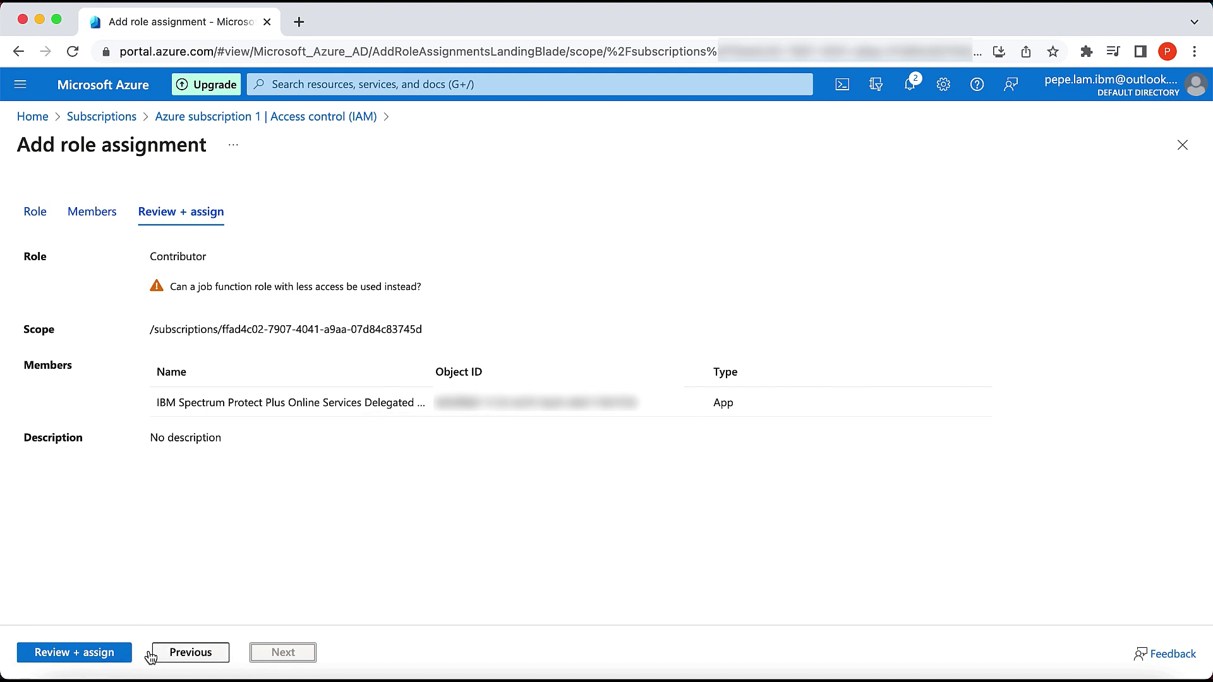
click(106, 654)
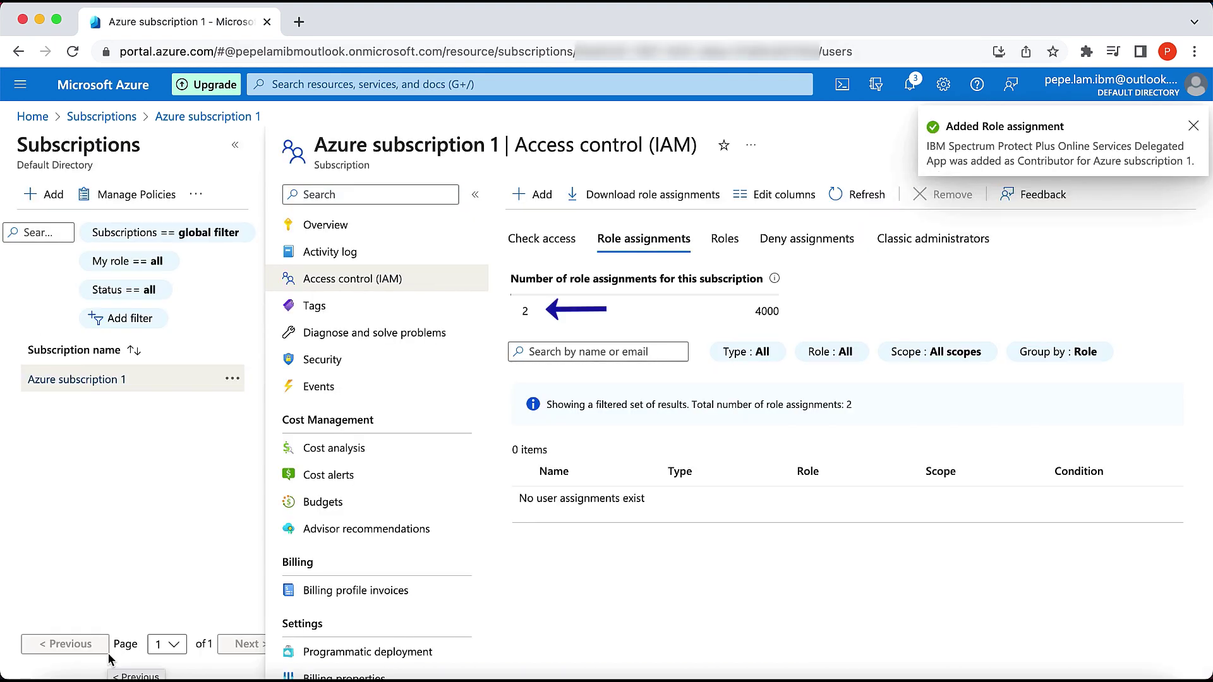
click(1194, 127)
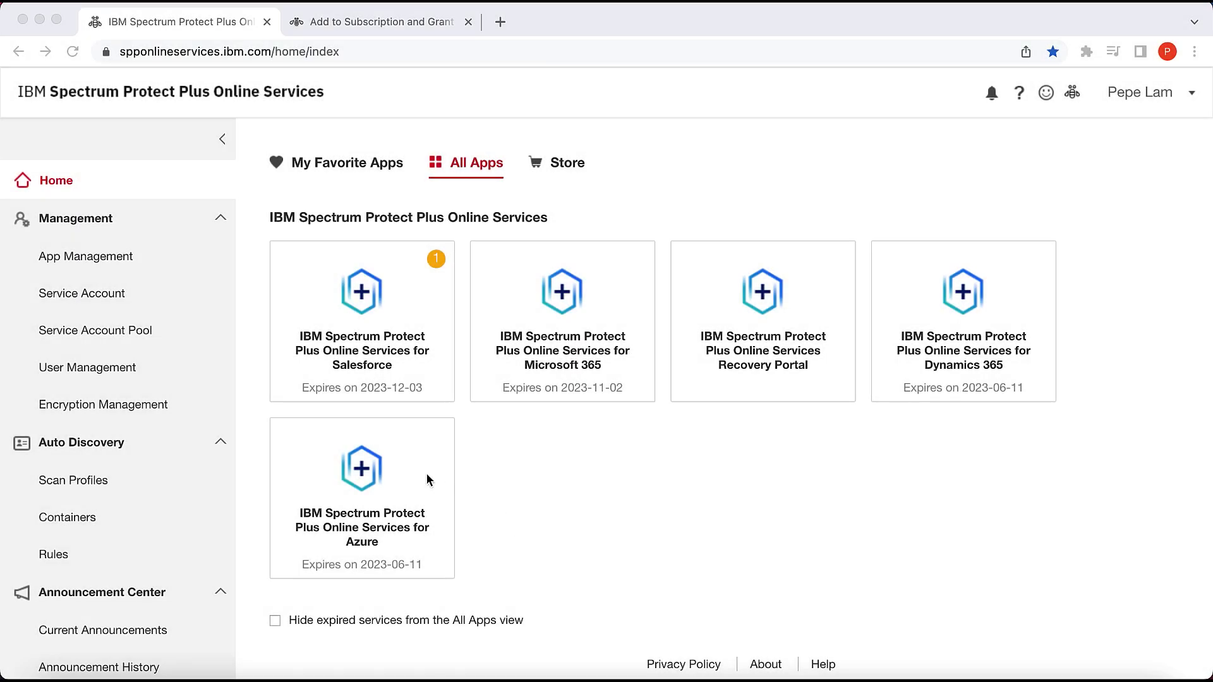
Switch to the IBM Spectrum Protect Plus Online Services home page showing all apps
click(489, 477)
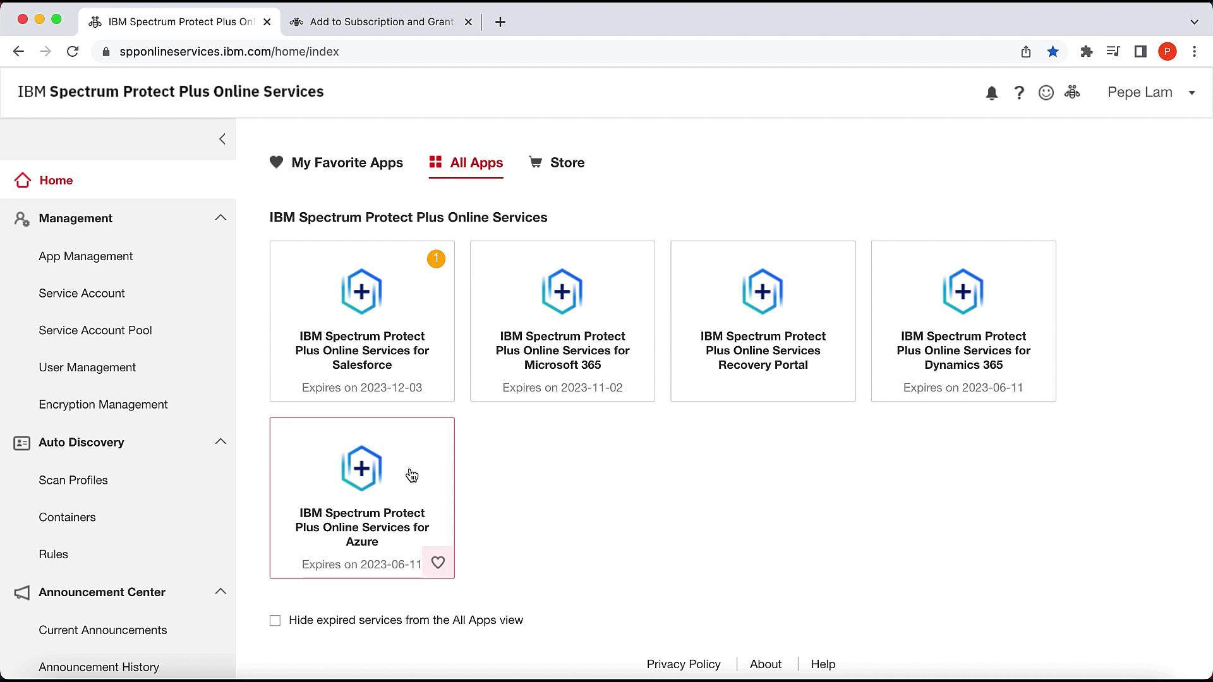